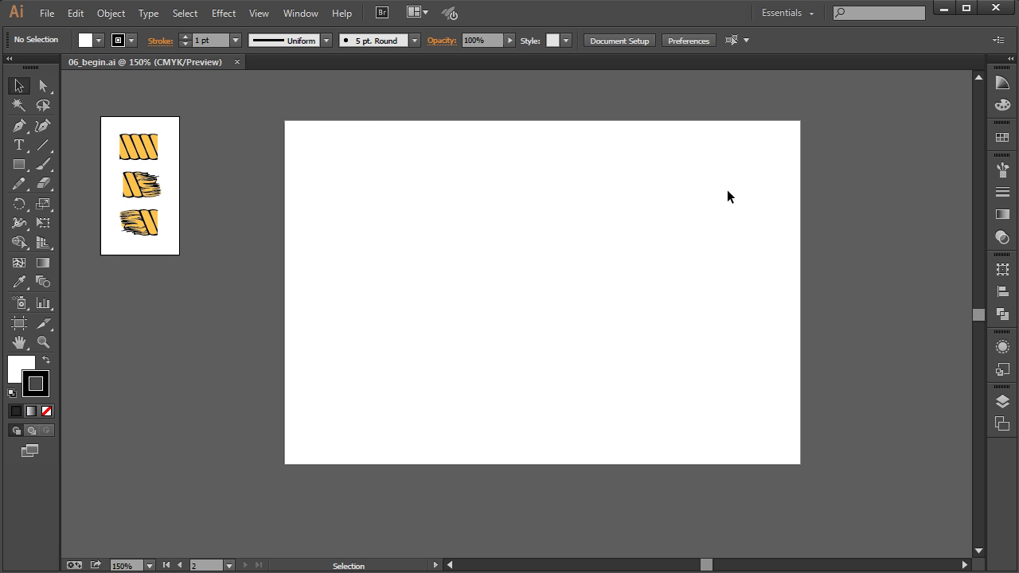
# - Paint a freehand S-shaped stroke with the Paintbrush in the upper part of the large artboard
pyautogui.click(43, 164)
pyautogui.moveTo(583, 153)
pyautogui.mouseDown()
pyautogui.moveTo(503, 169)
pyautogui.moveTo(607, 222)
pyautogui.moveTo(448, 244)
pyautogui.mouseUp()
pyautogui.click(19, 85)
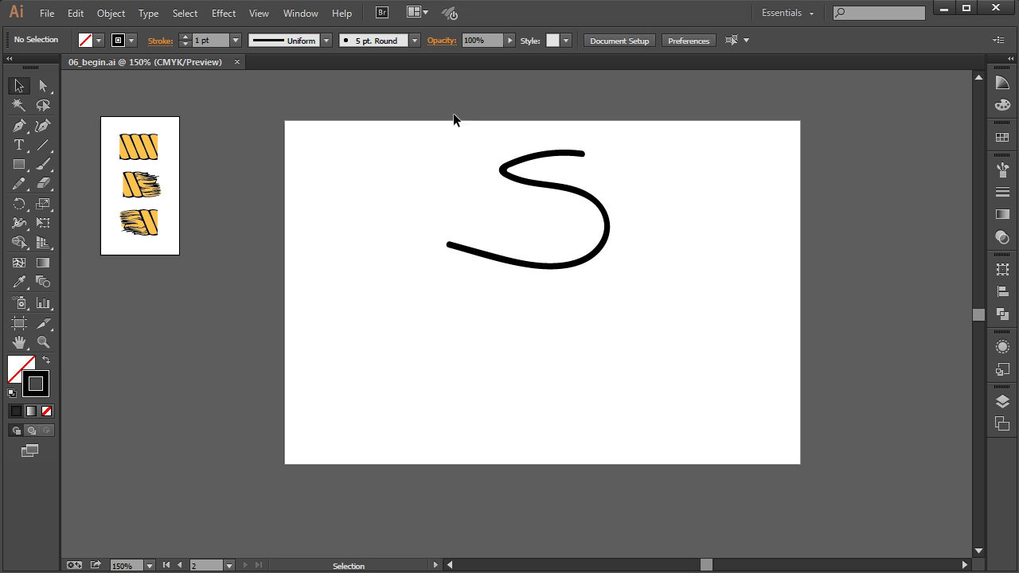
# - Apply the Denim Seam pattern brush to the S-shaped path and deselect it
pyautogui.moveTo(453, 119); pyautogui.dragTo(537, 221)
pyautogui.click(1002, 170)
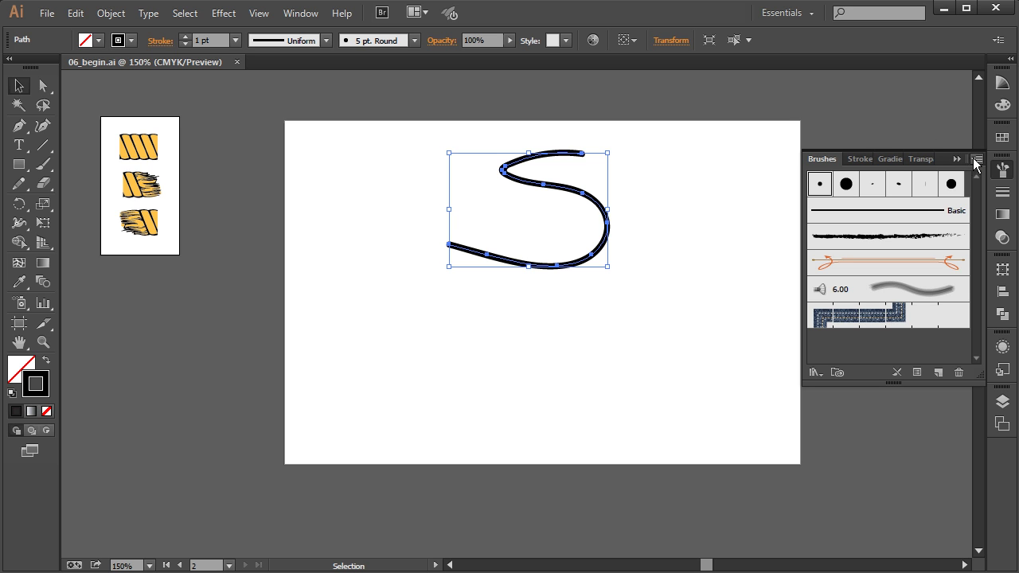
pyautogui.click(978, 159)
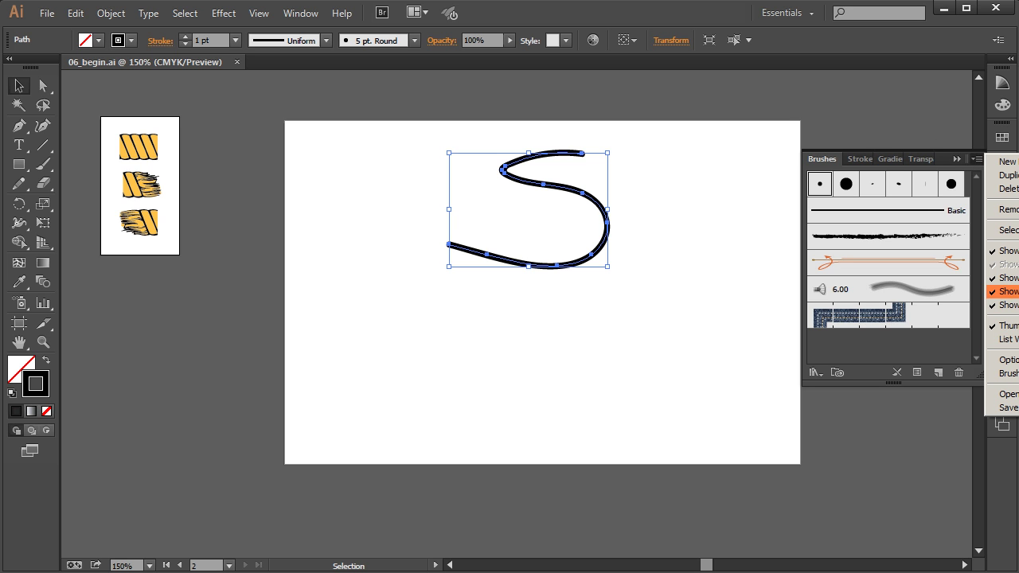
pyautogui.click(876, 324)
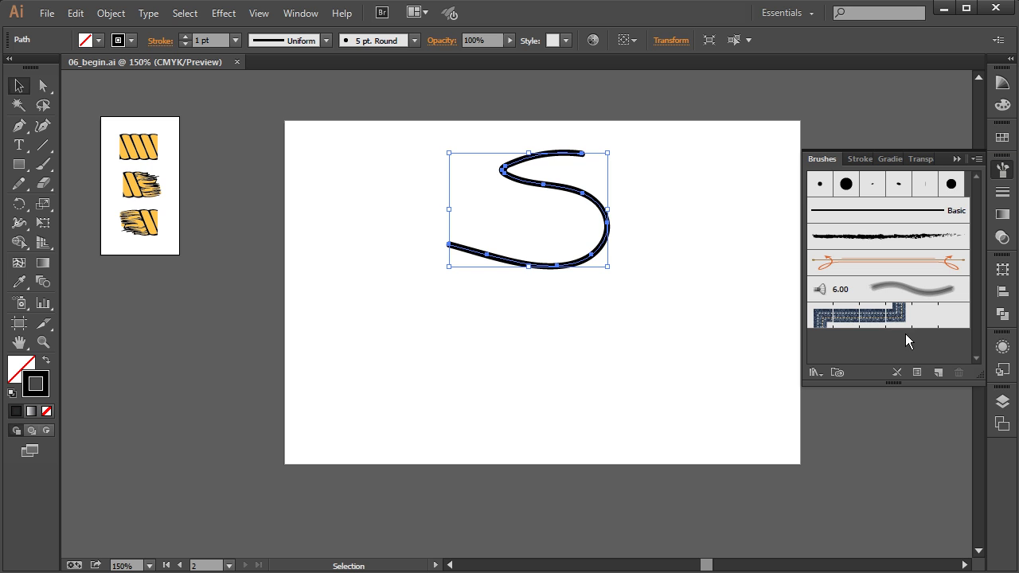
pyautogui.click(914, 320)
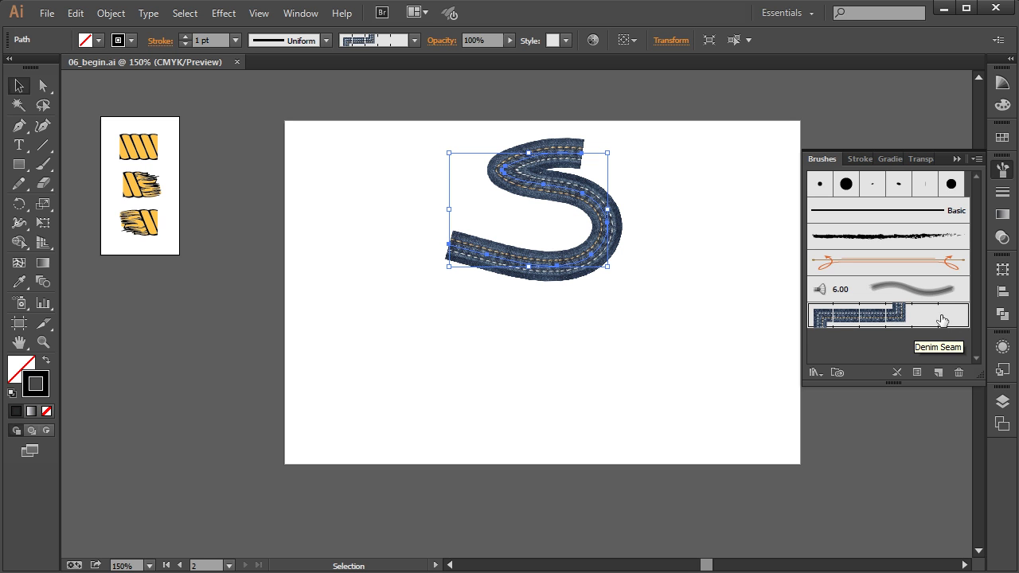
pyautogui.click(398, 333)
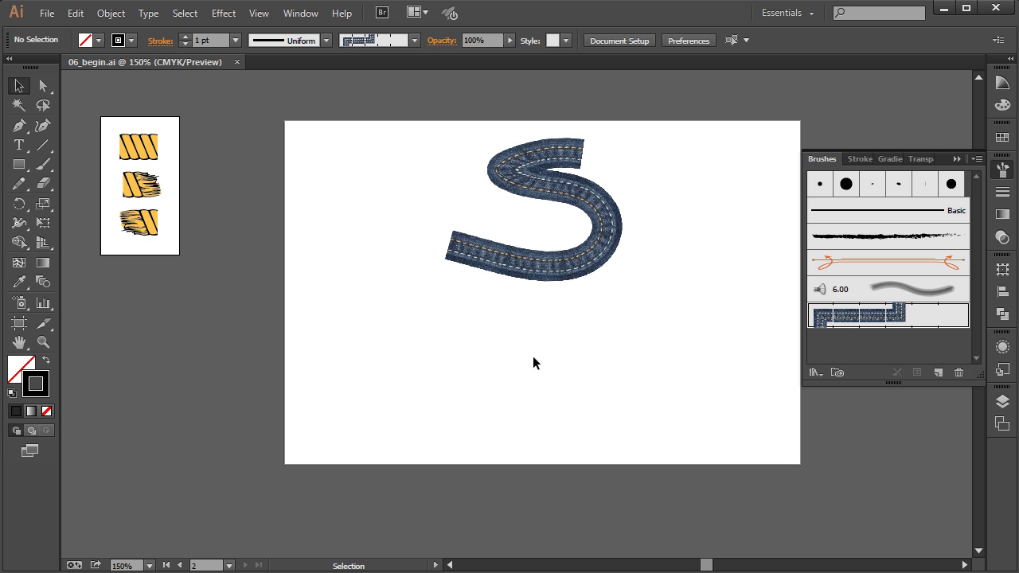
# - Draw a rectangle below the S-shaped curve and apply the Denim Seam pattern brush to its outline
pyautogui.click(21, 165)
pyautogui.moveTo(347, 293)
pyautogui.mouseDown()
pyautogui.moveTo(393, 375)
pyautogui.moveTo(507, 384)
pyautogui.mouseUp()
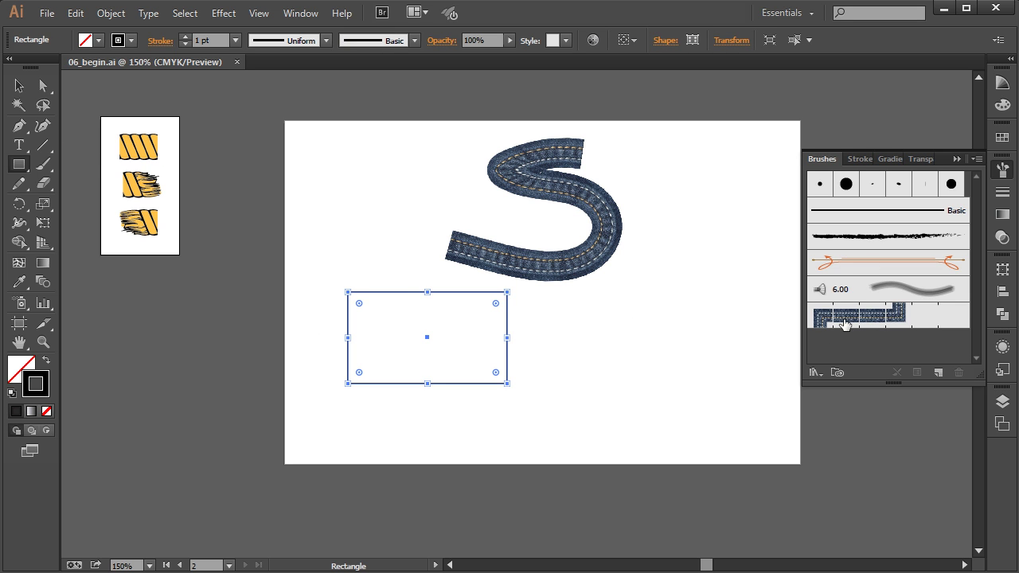
pyautogui.click(889, 318)
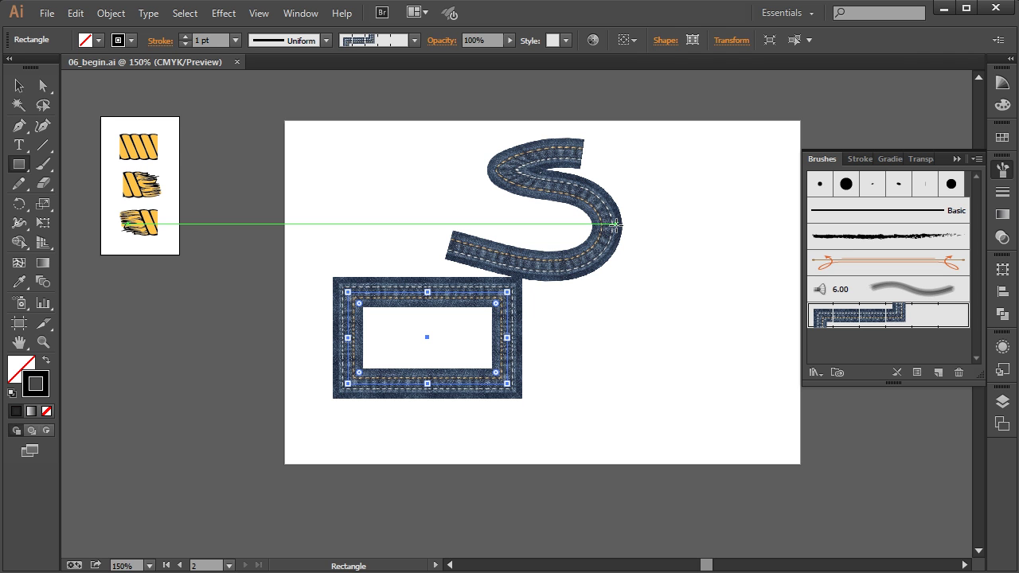
# - Delete the denim S-shaped curve and the denim rectangle from the large artboard
pyautogui.click(19, 86)
pyautogui.moveTo(307, 140); pyautogui.dragTo(637, 429)
pyautogui.press('Delete')
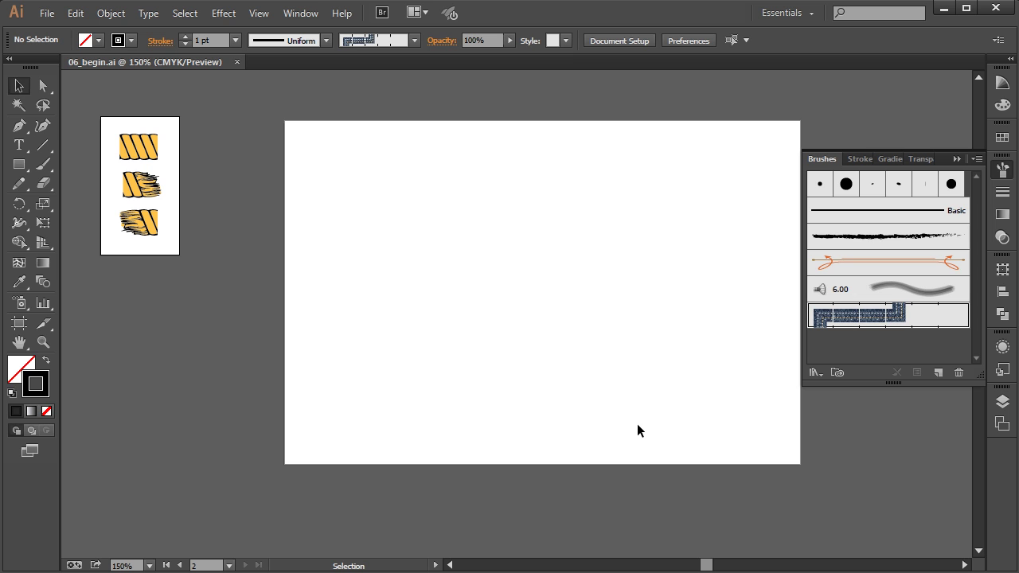
# - Switch from the Rectangle tool to the Ellipse tool
pyautogui.click(20, 164)
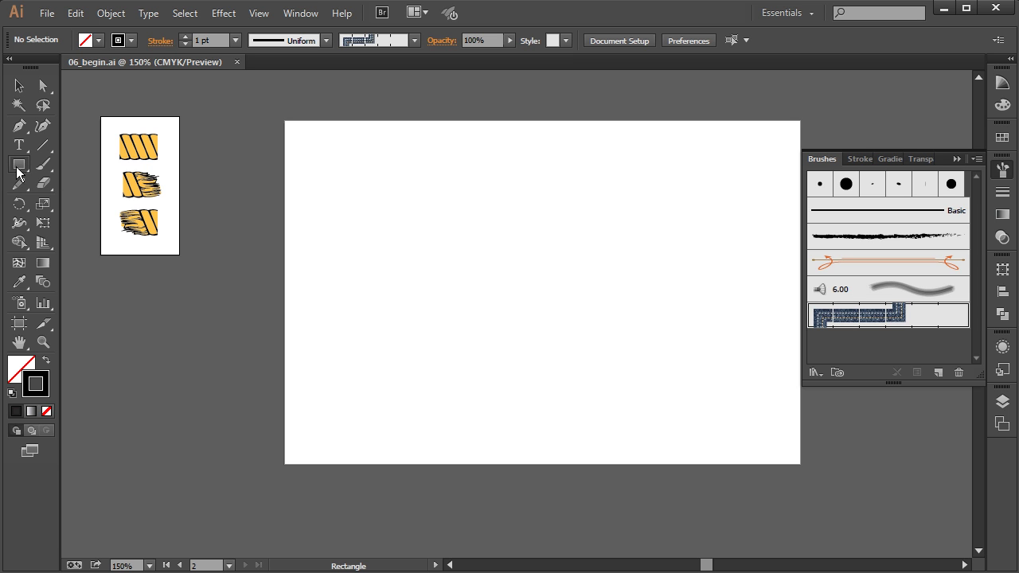
pyautogui.click(20, 164)
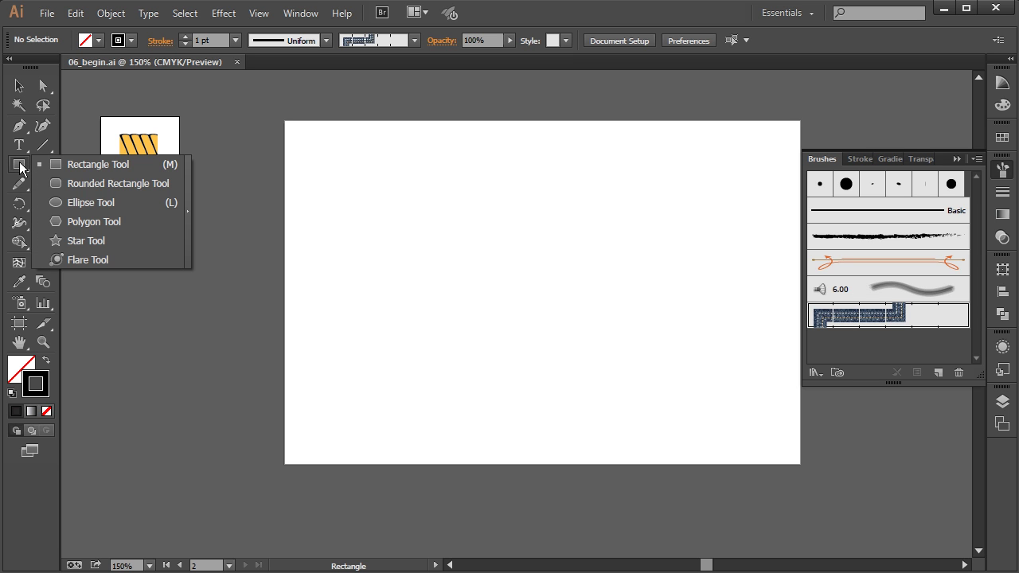
pyautogui.click(90, 202)
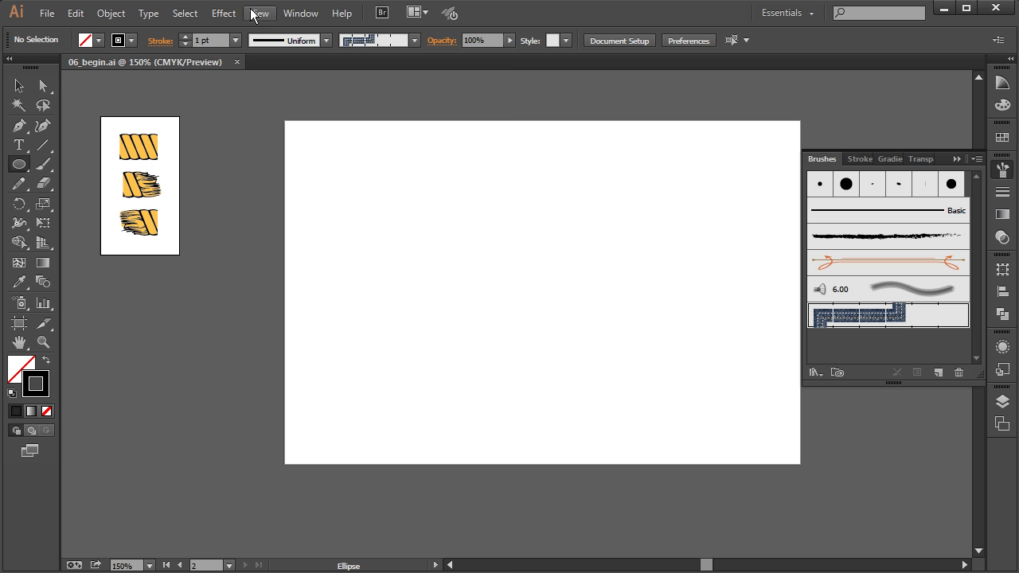
pyautogui.click(300, 13)
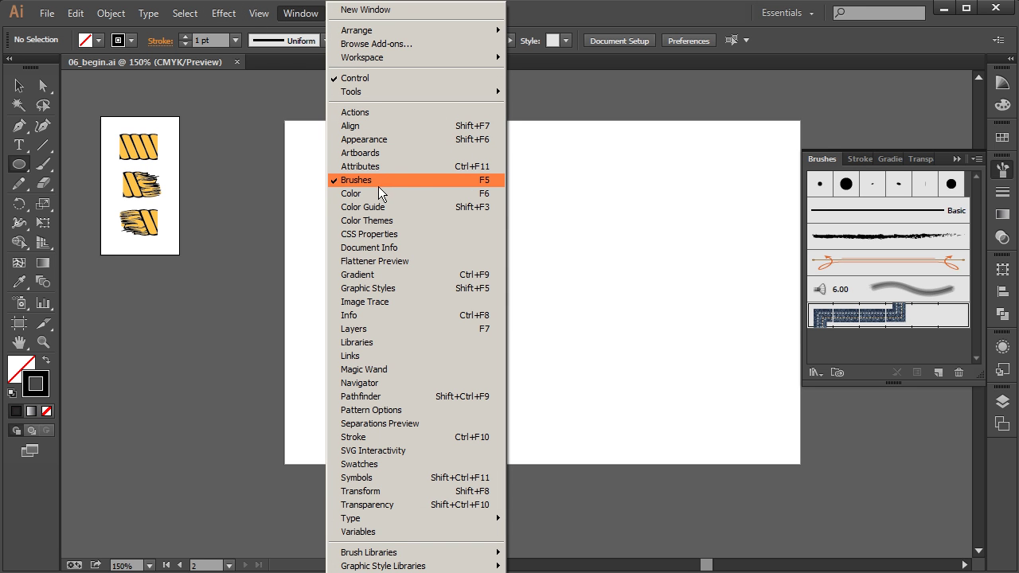
pyautogui.click(593, 184)
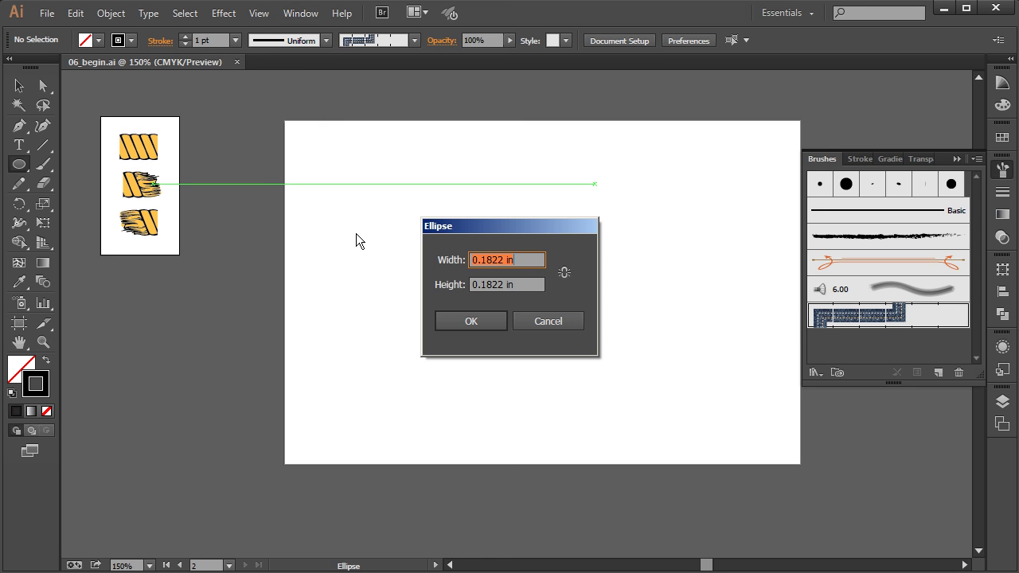
pyautogui.click(555, 322)
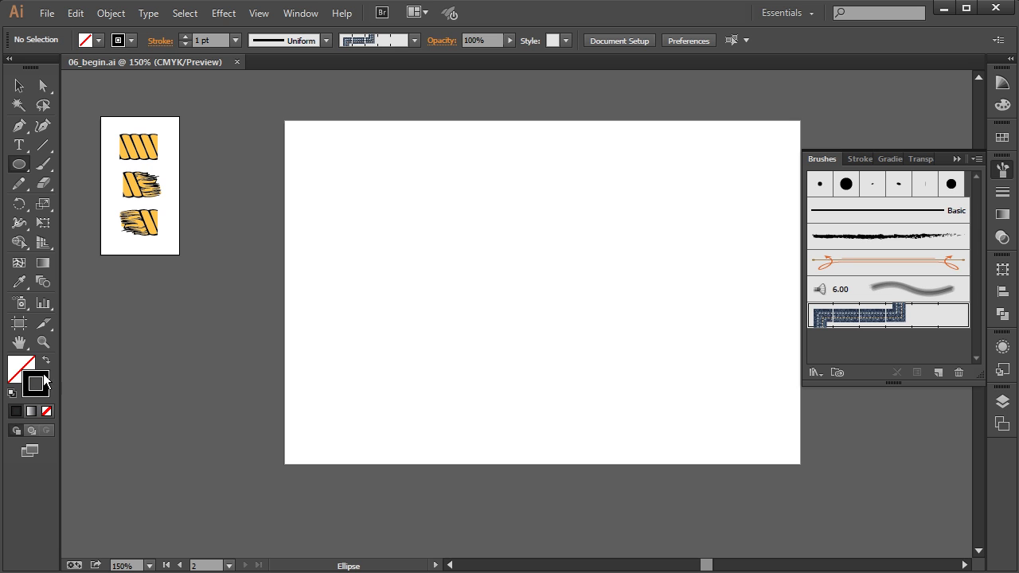
# - Draw a small circle near the upper-left corner of the large artboard with no stroke and red fill C42126
pyautogui.click(46, 410)
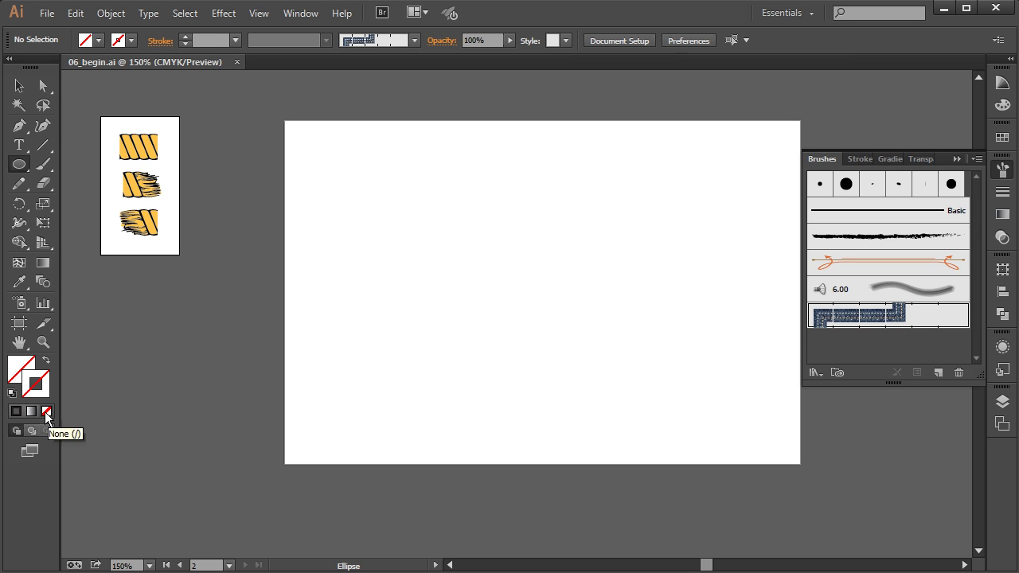
pyautogui.click(20, 374)
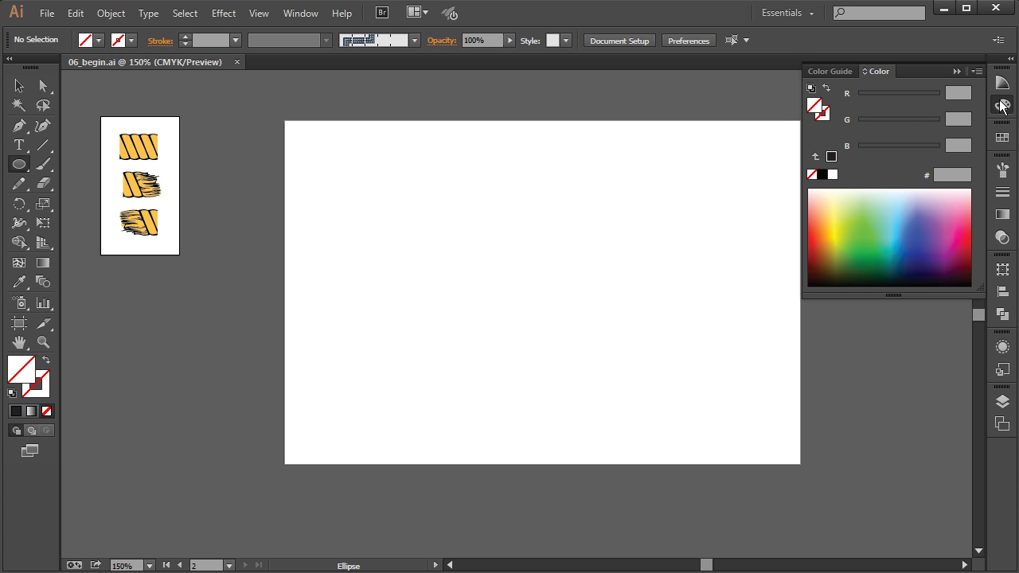
pyautogui.moveTo(870, 231); pyautogui.dragTo(811, 248)
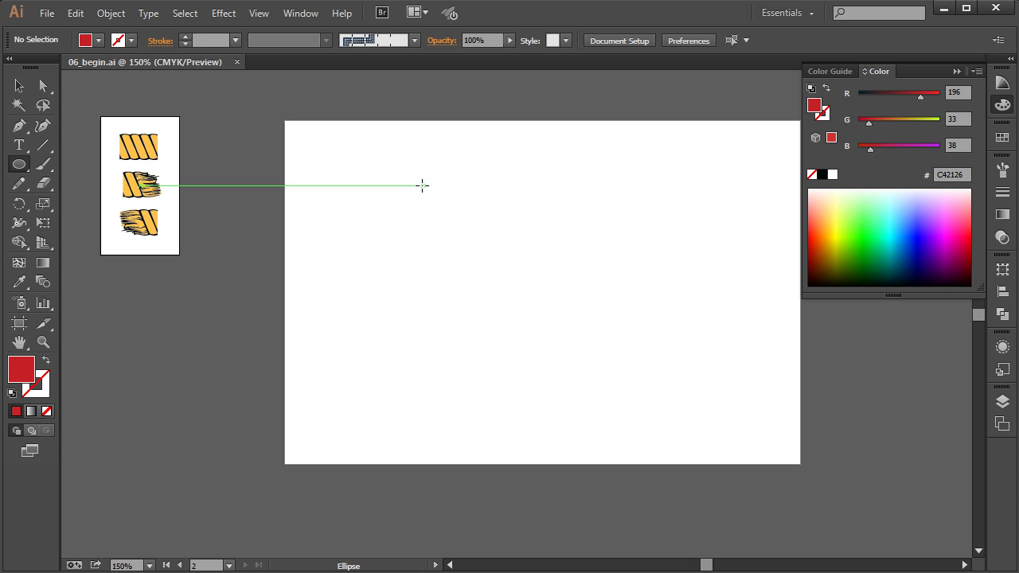
pyautogui.moveTo(303, 144); pyautogui.dragTo(343, 183)
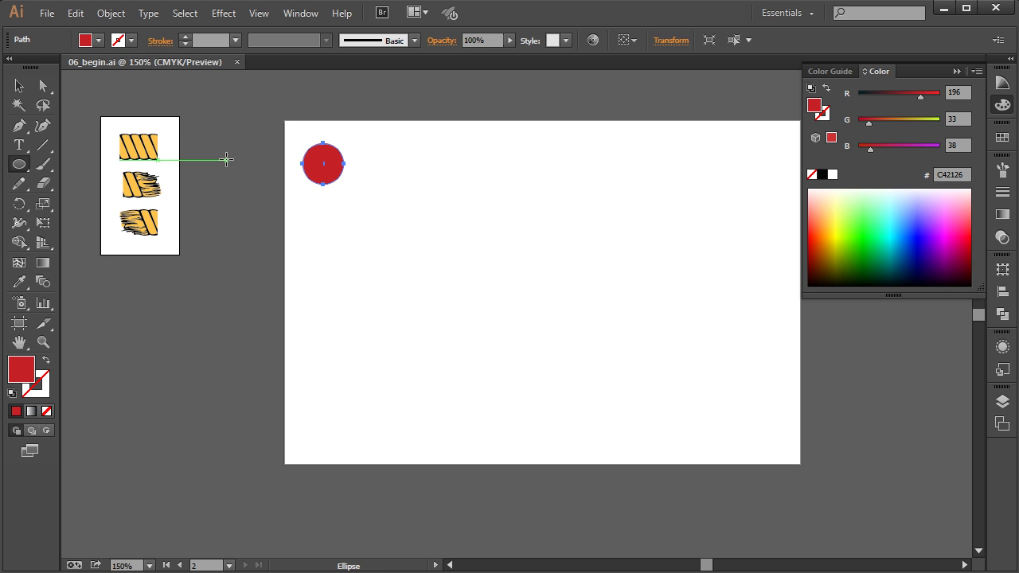
# - Draw a smaller highlight circle inside the upper part of the red circle and fill it white (FFFFFF)
pyautogui.moveTo(318, 148); pyautogui.dragTo(337, 164)
pyautogui.click(832, 174)
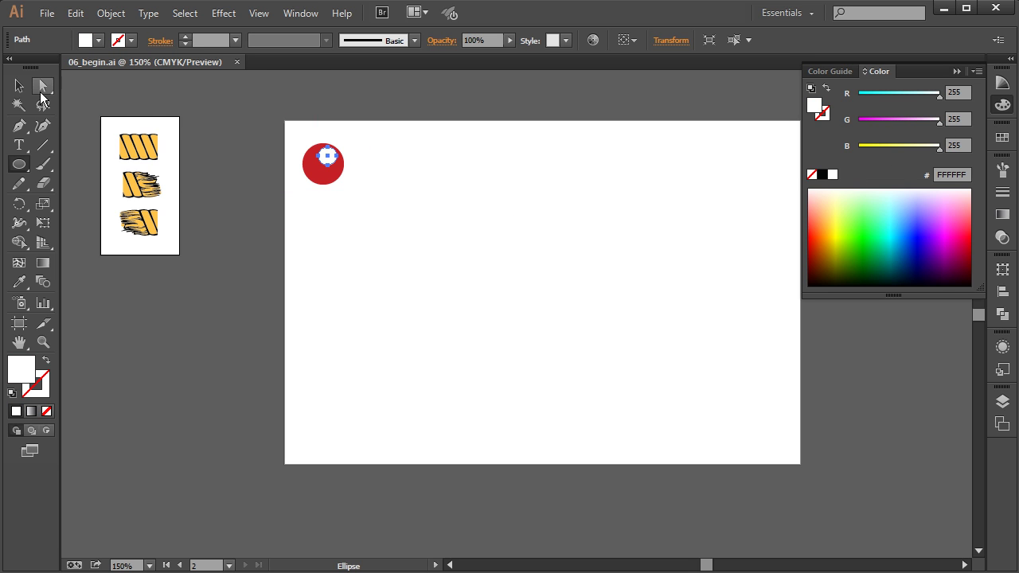
pyautogui.click(19, 85)
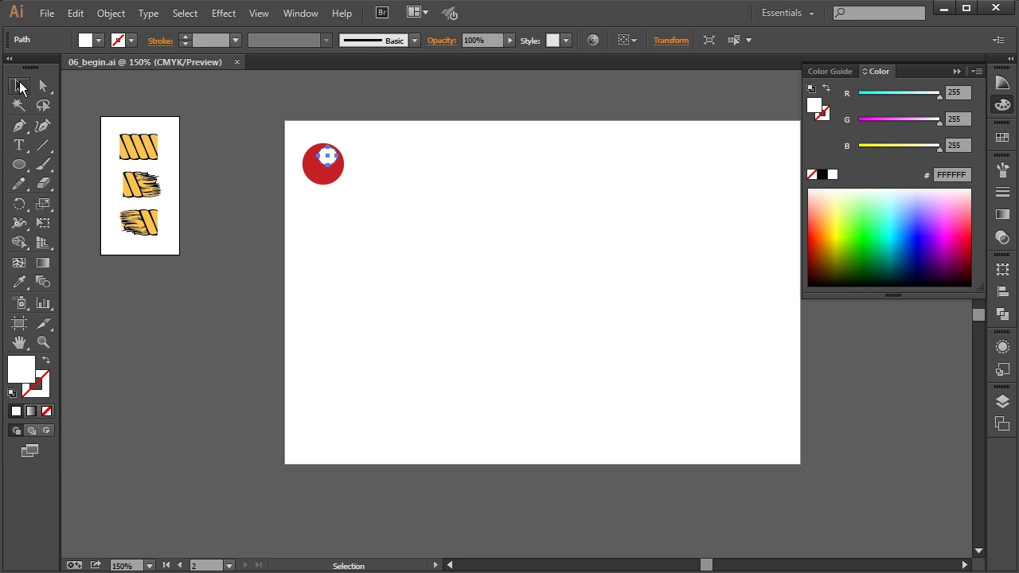
# - Select both circles and start a new Pattern Brush from them
pyautogui.click(260, 116)
pyautogui.moveTo(283, 146); pyautogui.dragTo(514, 160)
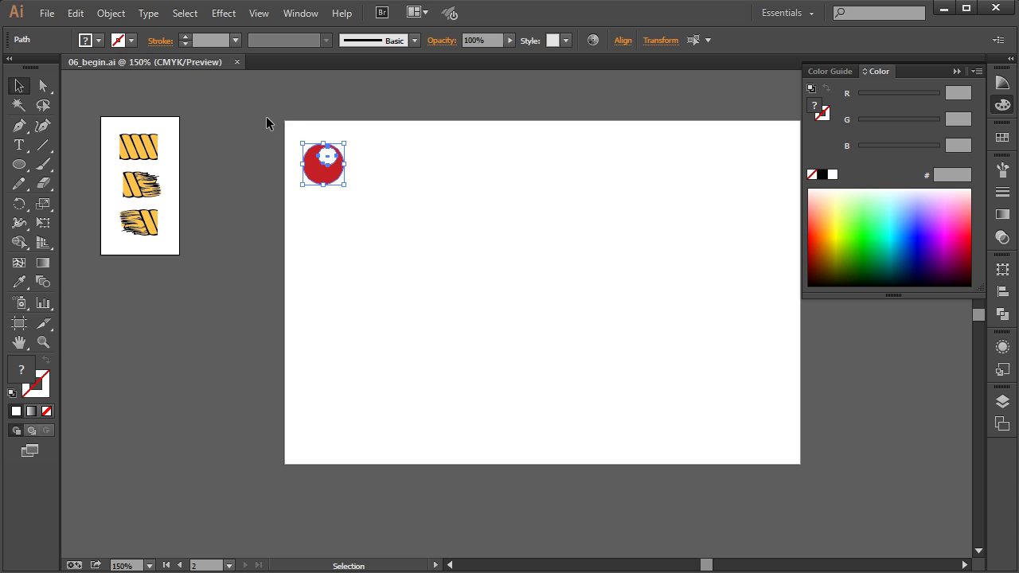
pyautogui.click(1000, 181)
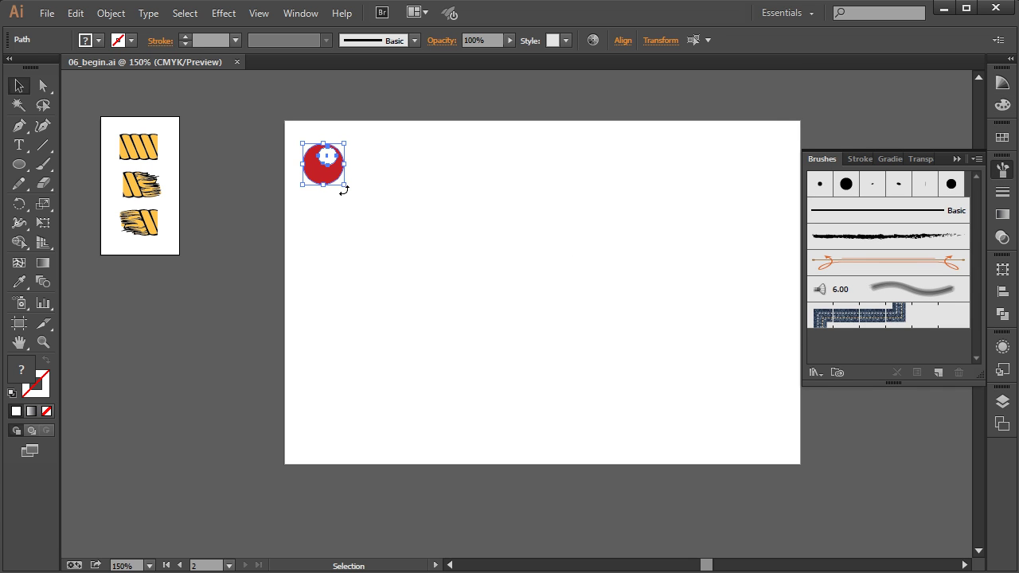
pyautogui.moveTo(321, 175)
pyautogui.mouseDown()
pyautogui.moveTo(714, 270)
pyautogui.moveTo(902, 268)
pyautogui.moveTo(965, 211)
pyautogui.moveTo(934, 248)
pyautogui.moveTo(831, 237)
pyautogui.moveTo(828, 248)
pyautogui.moveTo(814, 227)
pyautogui.moveTo(811, 253)
pyautogui.mouseUp()
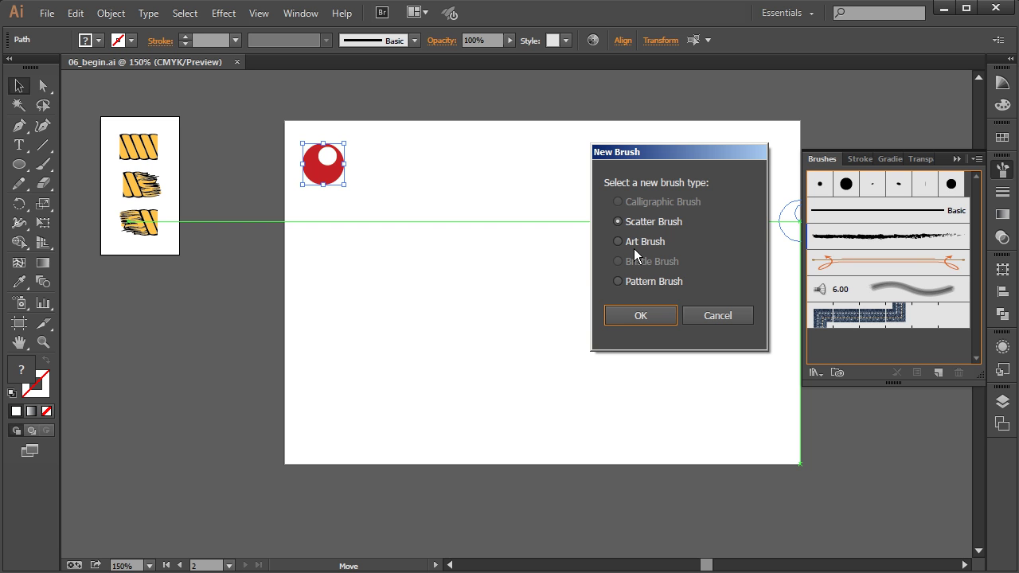
pyautogui.click(618, 282)
pyautogui.click(640, 316)
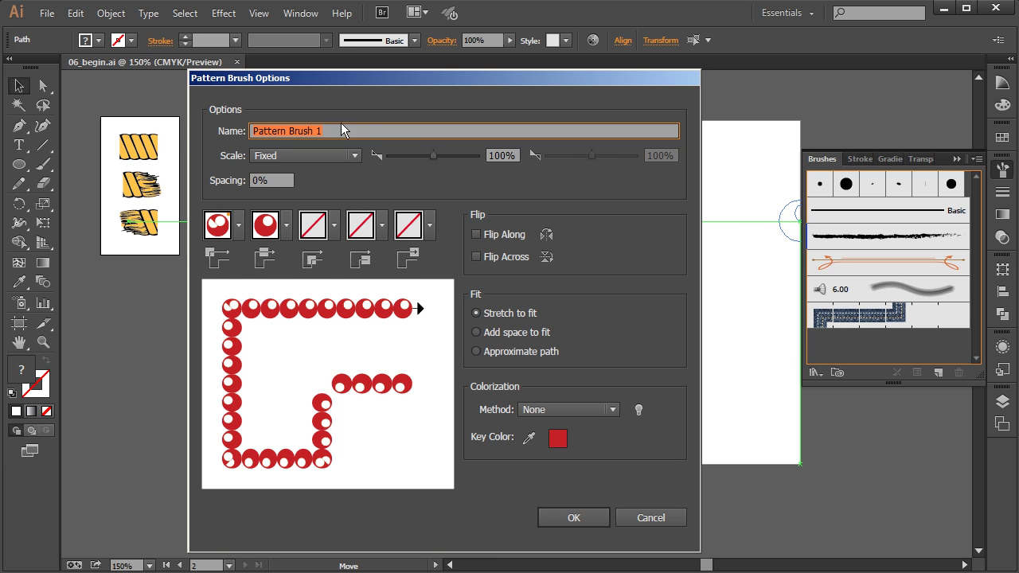
# - Name the pattern brush bead and set its fixed scale to 51%
pyautogui.write('bead')
pyautogui.click(314, 155)
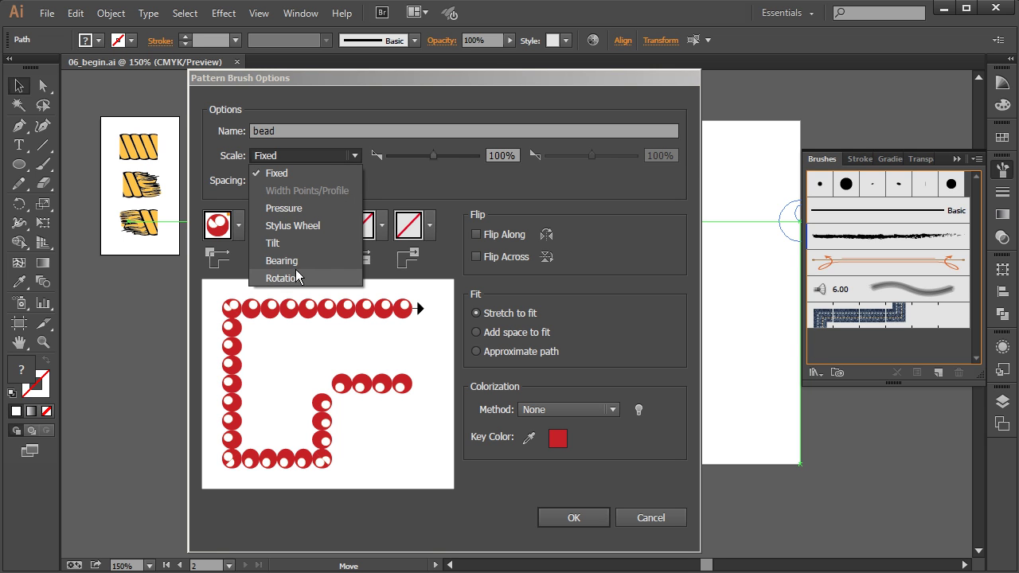
pyautogui.click(431, 175)
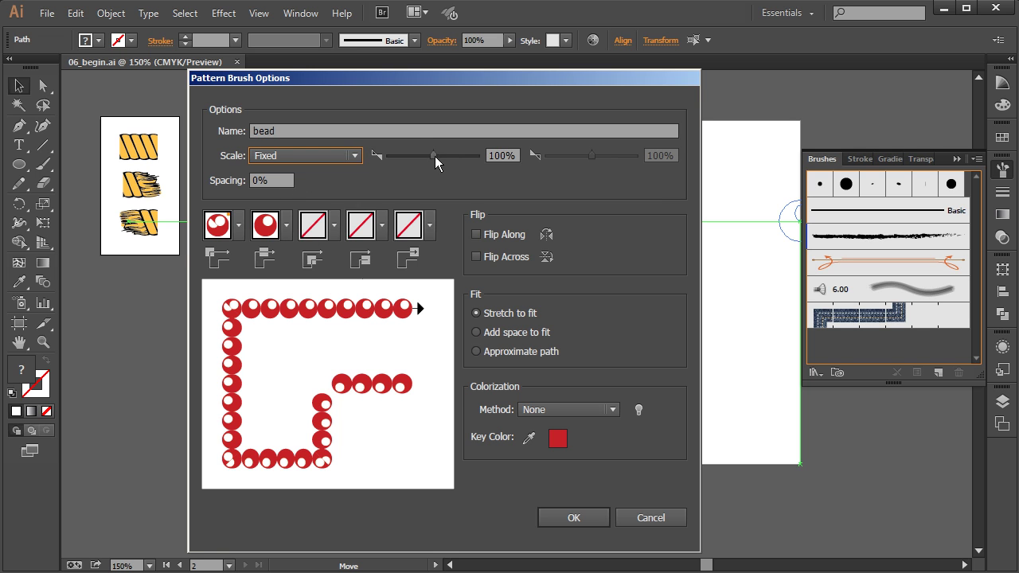
pyautogui.moveTo(400, 78); pyautogui.dragTo(617, 80)
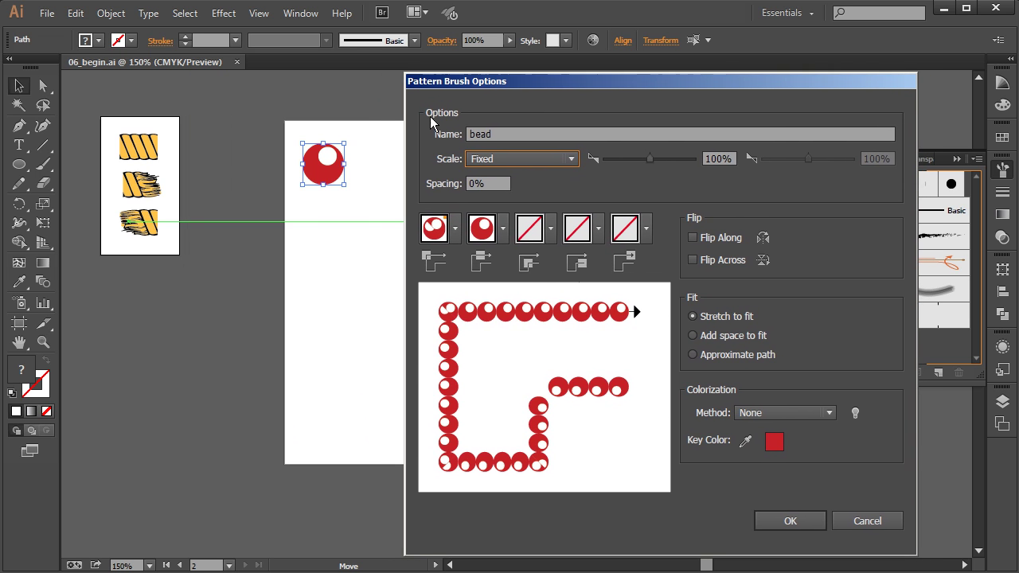
pyautogui.moveTo(651, 158); pyautogui.dragTo(630, 164)
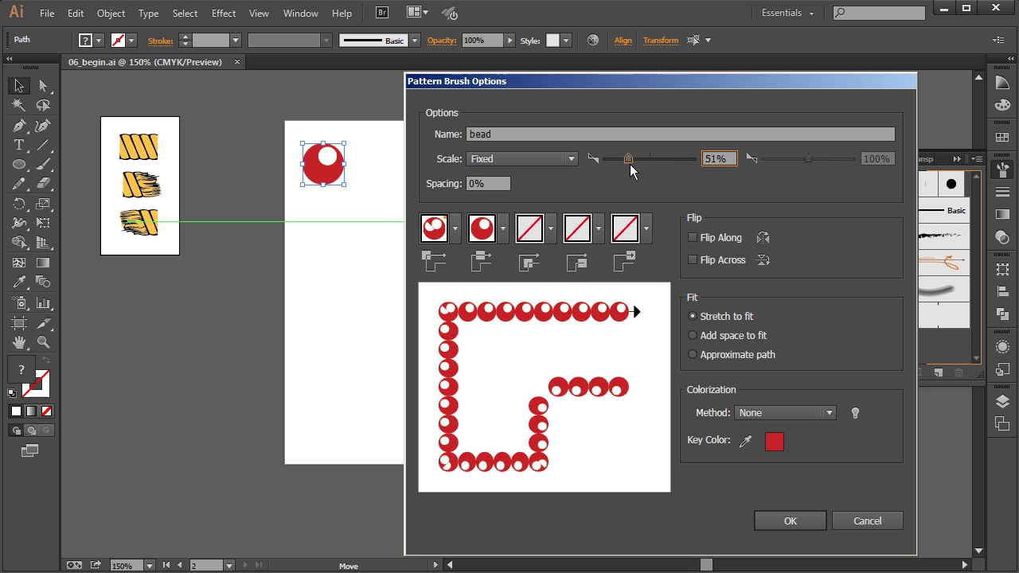
# - Try a tile spacing of 6% for the bead brush, and return the spacing to 0%
pyautogui.click(491, 183)
pyautogui.press('Up')
pyautogui.press('Up')
pyautogui.press('Up')
pyautogui.press('Up')
pyautogui.press('Up')
pyautogui.press('Up')
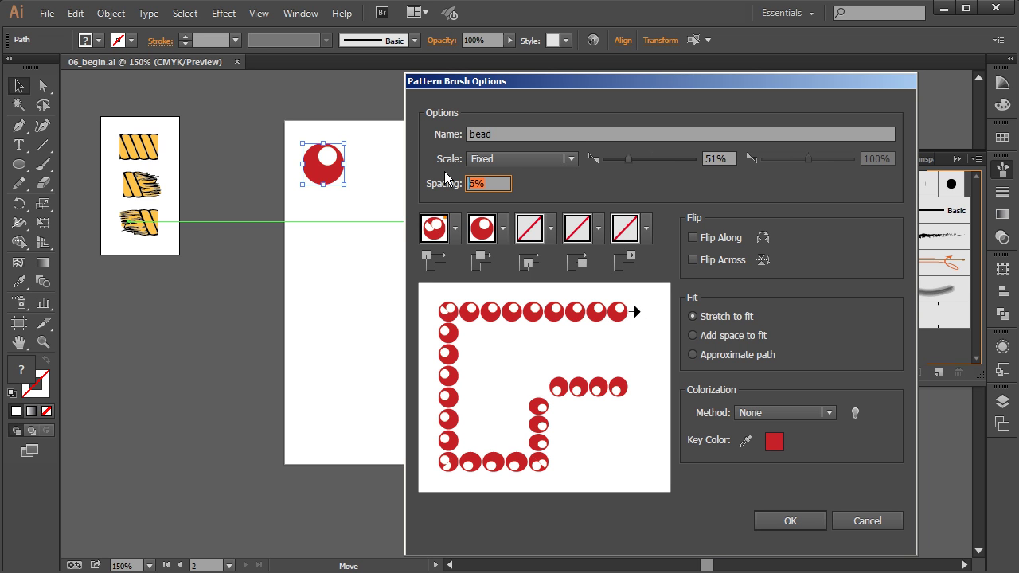
pyautogui.press('Down')
pyautogui.press('Down')
pyautogui.press('Down')
pyautogui.press('Down')
pyautogui.press('Down')
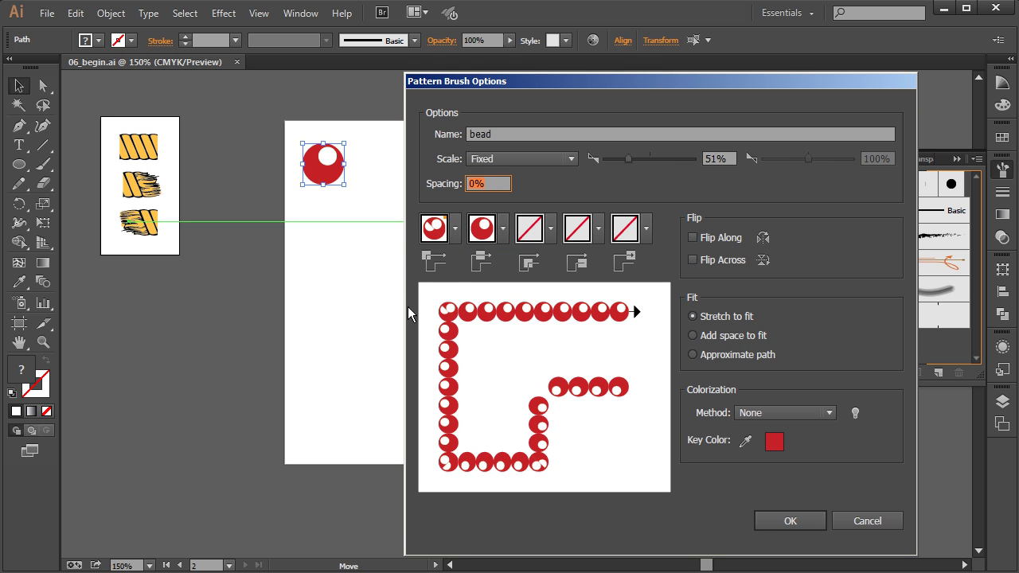
# - Set the outer corner tile of the bead brush to Auto-Overlap
pyautogui.click(456, 228)
pyautogui.moveTo(435, 339); pyautogui.dragTo(411, 363)
pyautogui.click(357, 349)
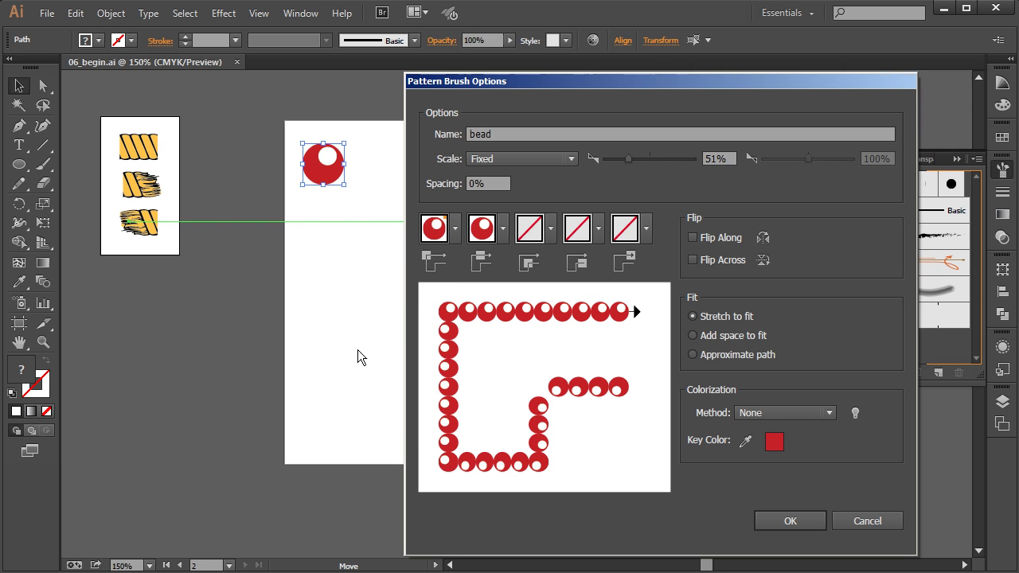
pyautogui.click(455, 228)
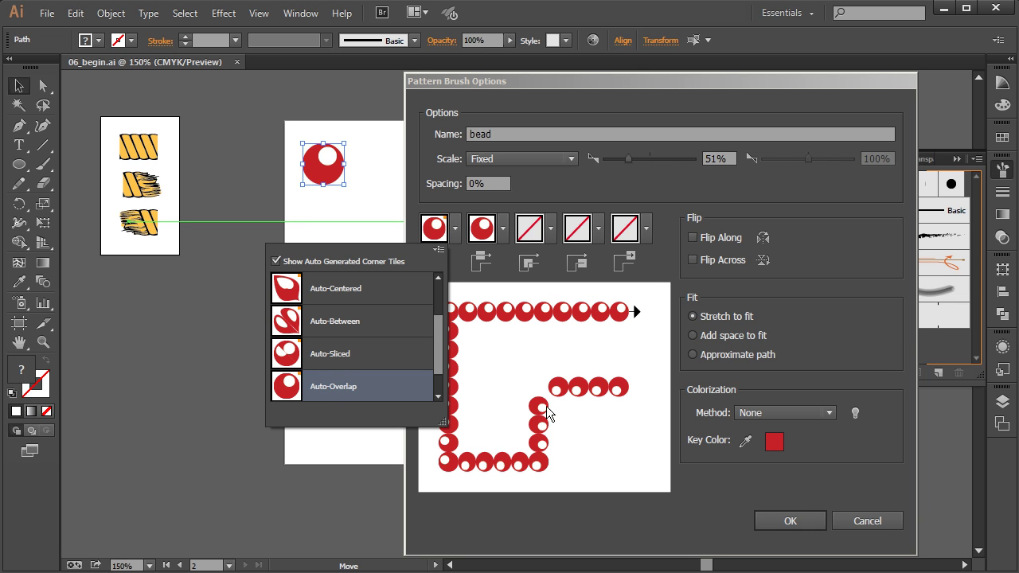
pyautogui.moveTo(441, 335); pyautogui.dragTo(443, 280)
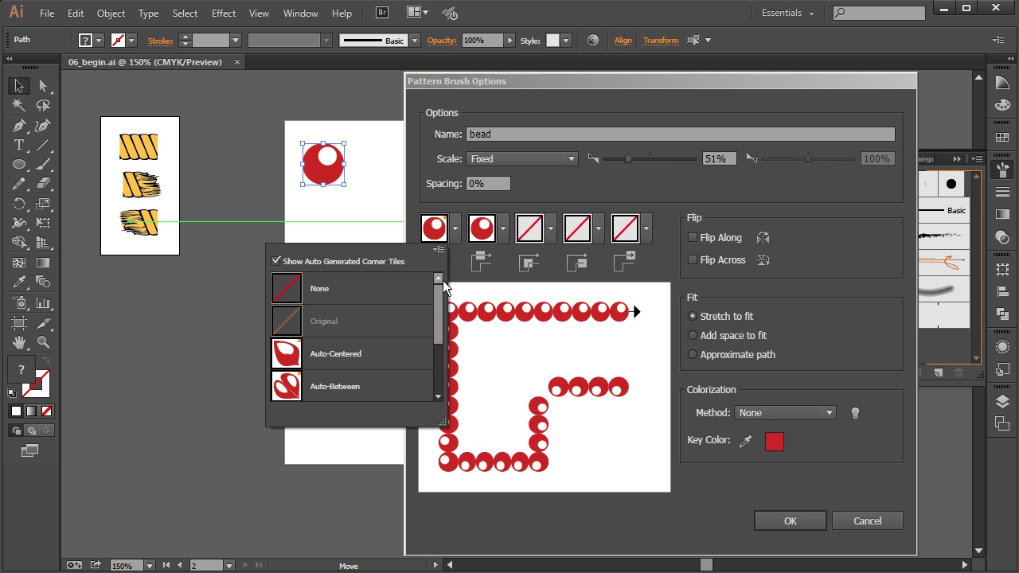
pyautogui.click(551, 226)
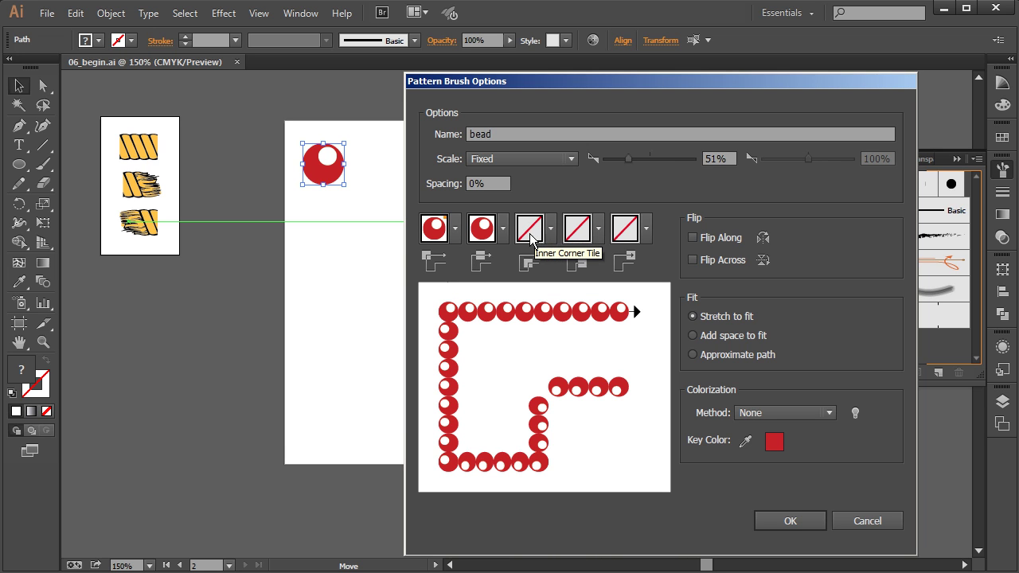
# - Set the inner corner tile of the bead brush to Auto-Overlap and finish creating the brush
pyautogui.click(530, 238)
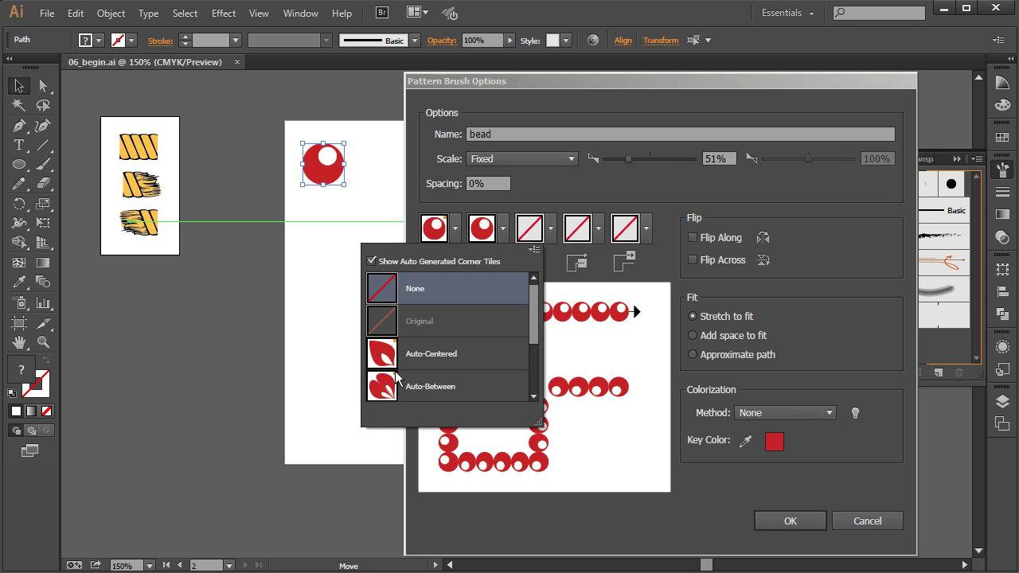
pyautogui.moveTo(538, 322); pyautogui.dragTo(531, 354)
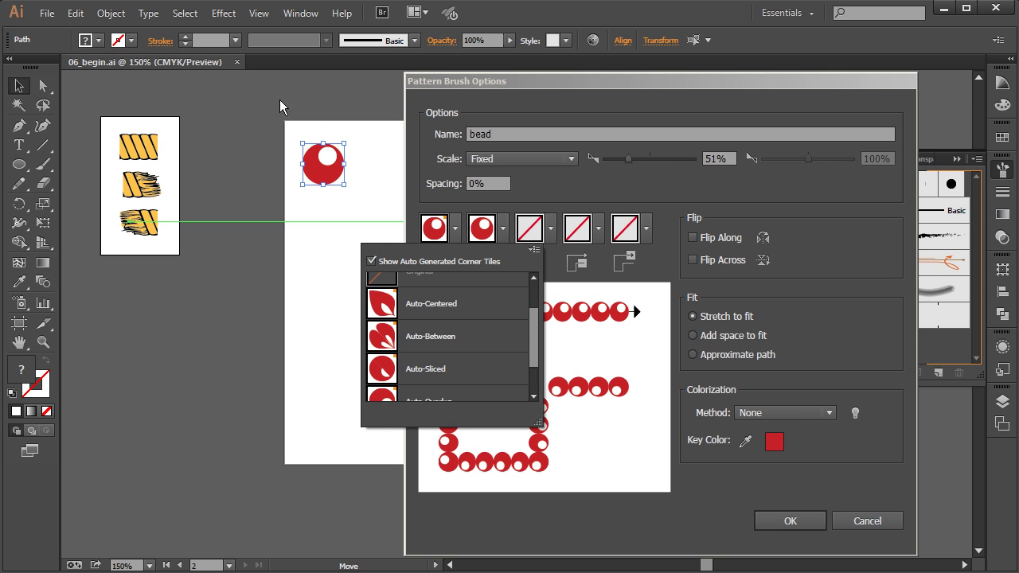
pyautogui.scroll(-2, 502, 370)
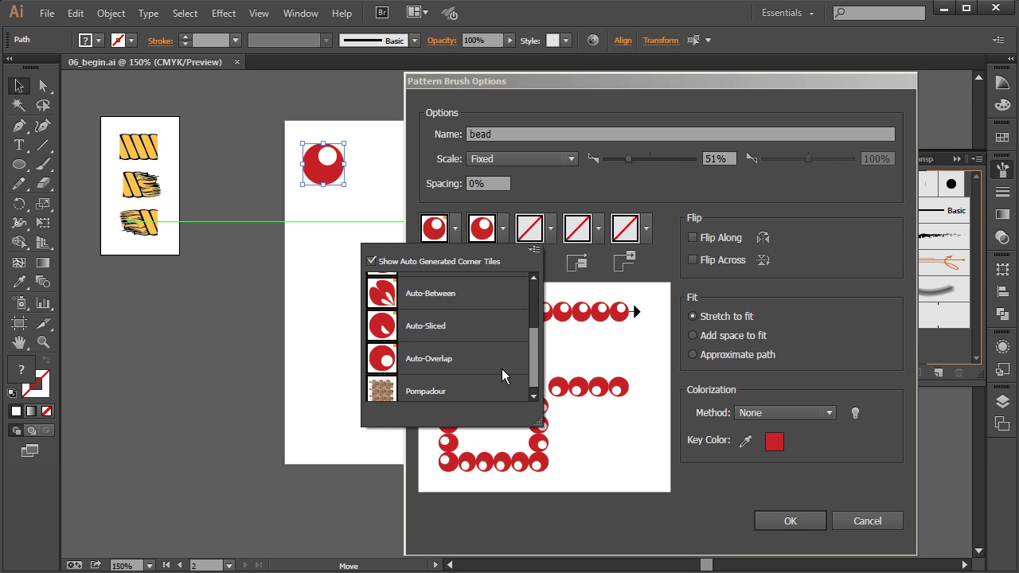
pyautogui.click(429, 360)
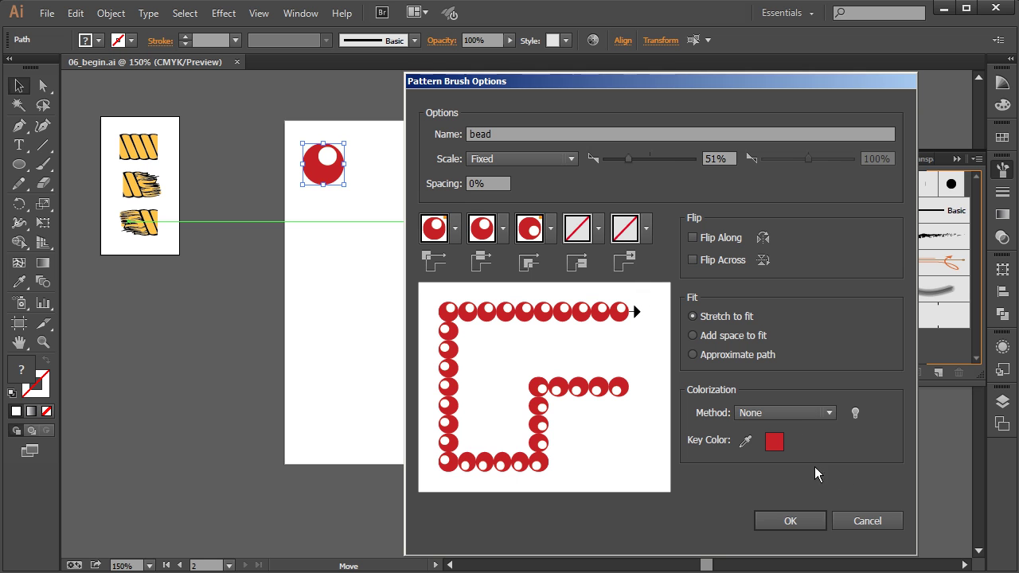
pyautogui.click(798, 517)
pyautogui.click(431, 190)
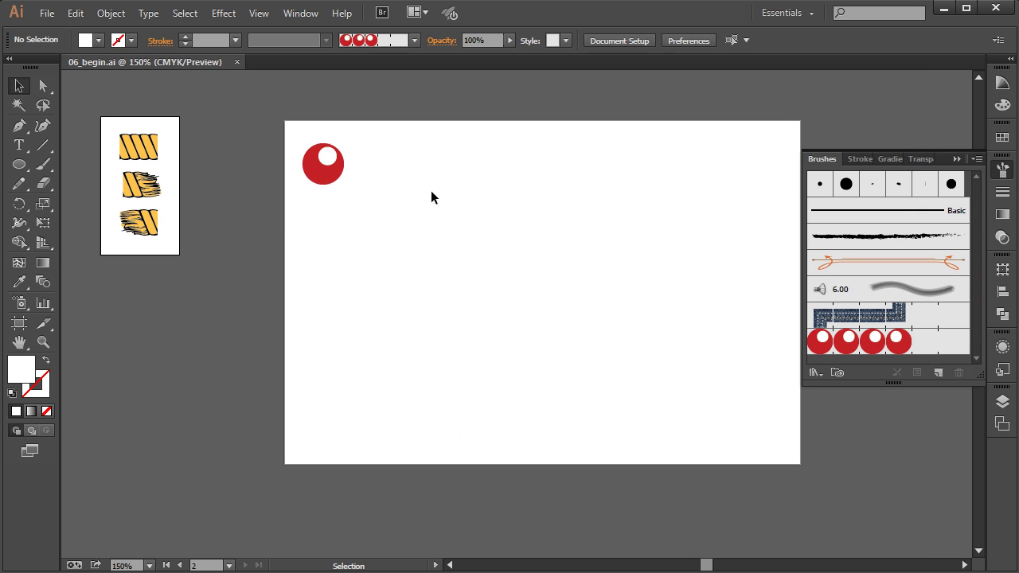
# - Paint three freehand strokes with the bead brush: a large S shape, a small squiggle beside it, and a long curve below
pyautogui.click(43, 164)
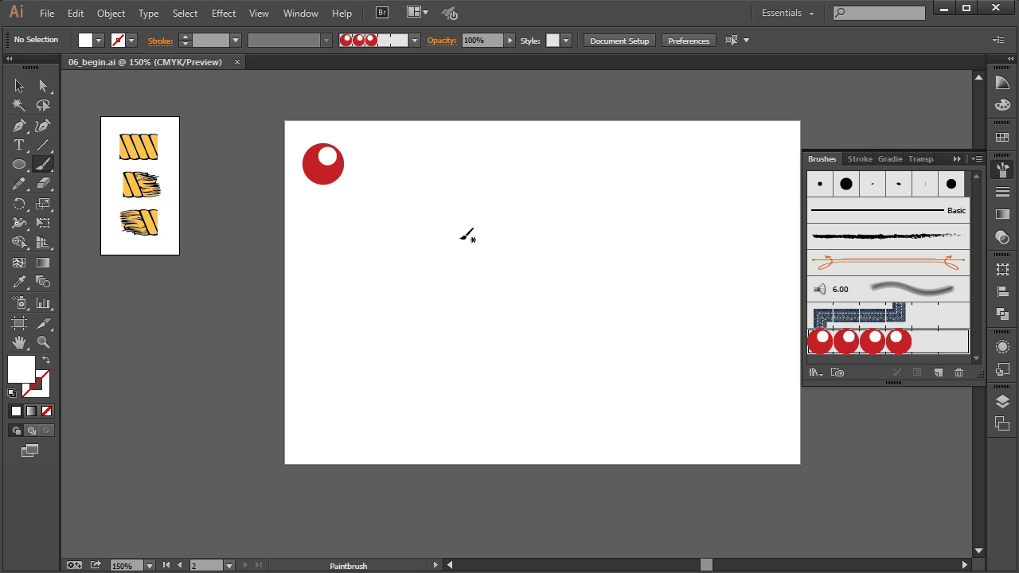
pyautogui.doubleClick(931, 347)
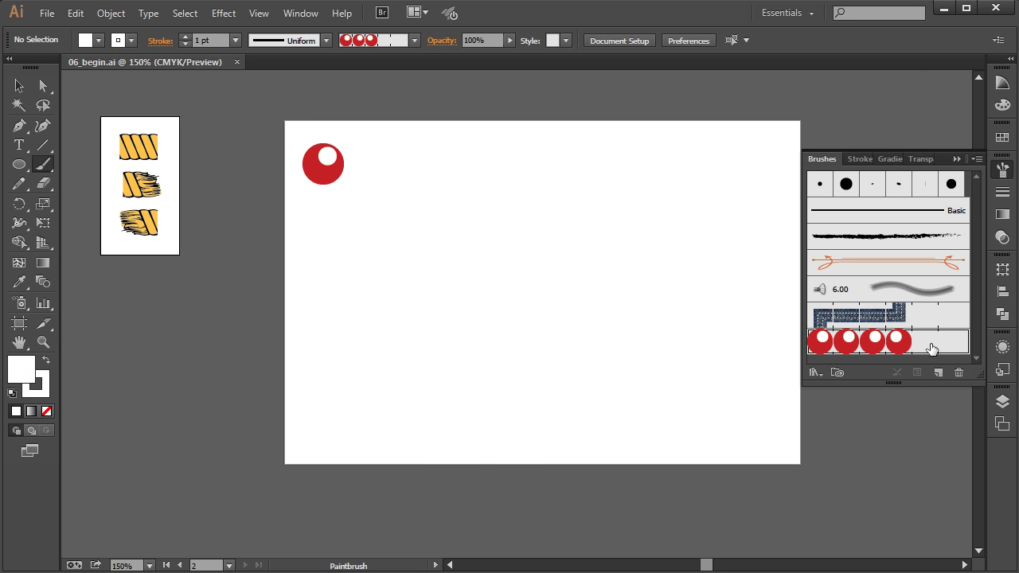
pyautogui.click(867, 520)
pyautogui.moveTo(595, 191)
pyautogui.mouseDown()
pyautogui.moveTo(490, 165)
pyautogui.moveTo(511, 224)
pyautogui.moveTo(502, 332)
pyautogui.moveTo(370, 300)
pyautogui.mouseUp()
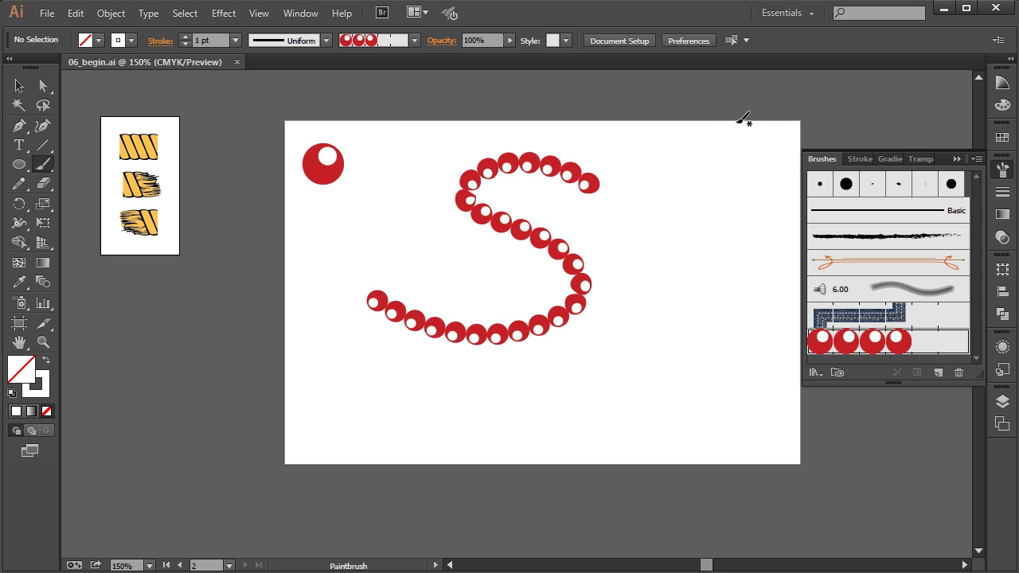
pyautogui.moveTo(712, 173)
pyautogui.mouseDown()
pyautogui.moveTo(704, 241)
pyautogui.moveTo(667, 259)
pyautogui.mouseUp()
pyautogui.moveTo(738, 327)
pyautogui.mouseDown()
pyautogui.moveTo(602, 410)
pyautogui.moveTo(488, 438)
pyautogui.mouseUp()
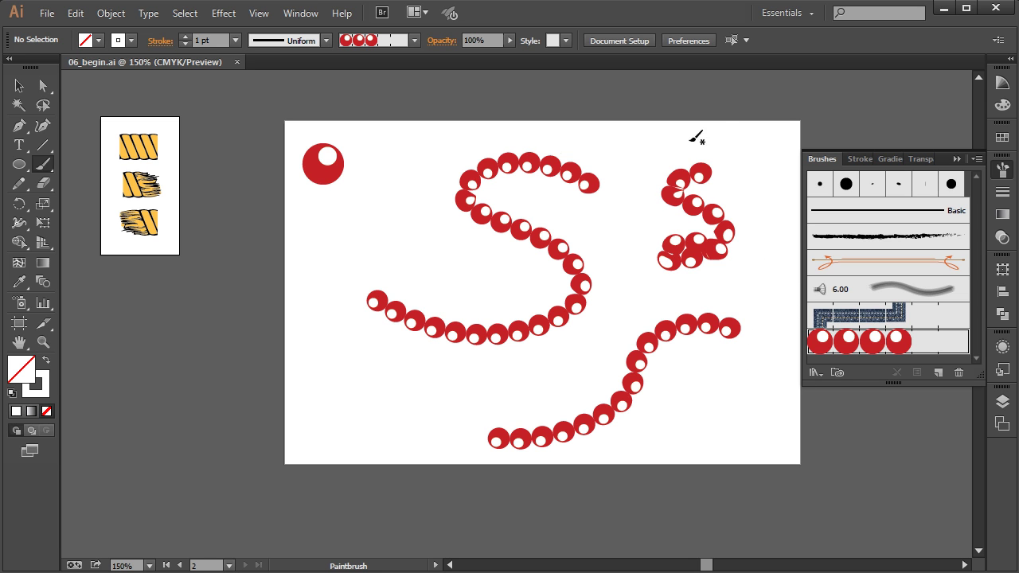
# - Set the stroke weight of the small bead squiggle to 0.75 pt
pyautogui.click(19, 85)
pyautogui.click(695, 253)
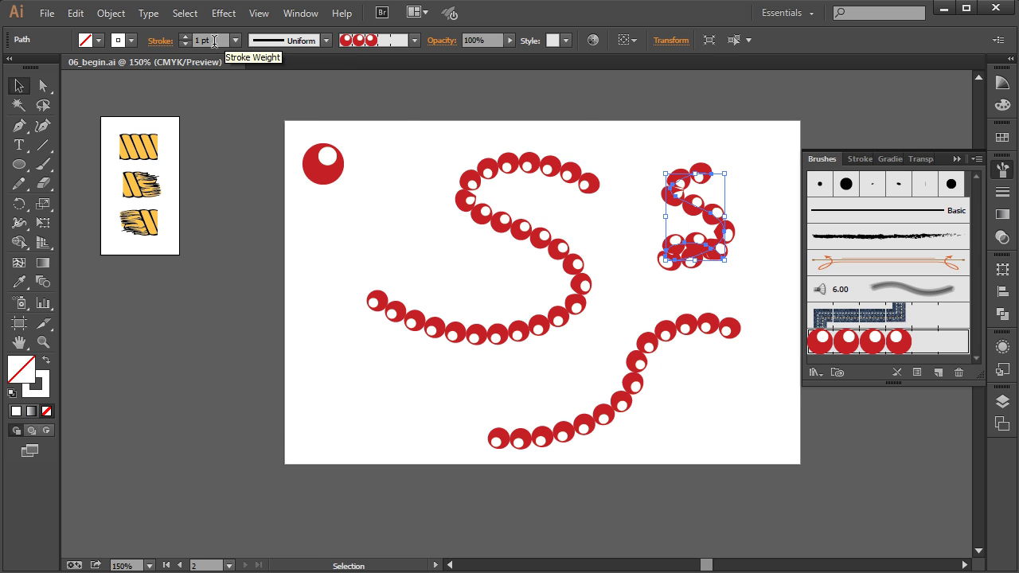
pyautogui.click(236, 40)
pyautogui.click(251, 92)
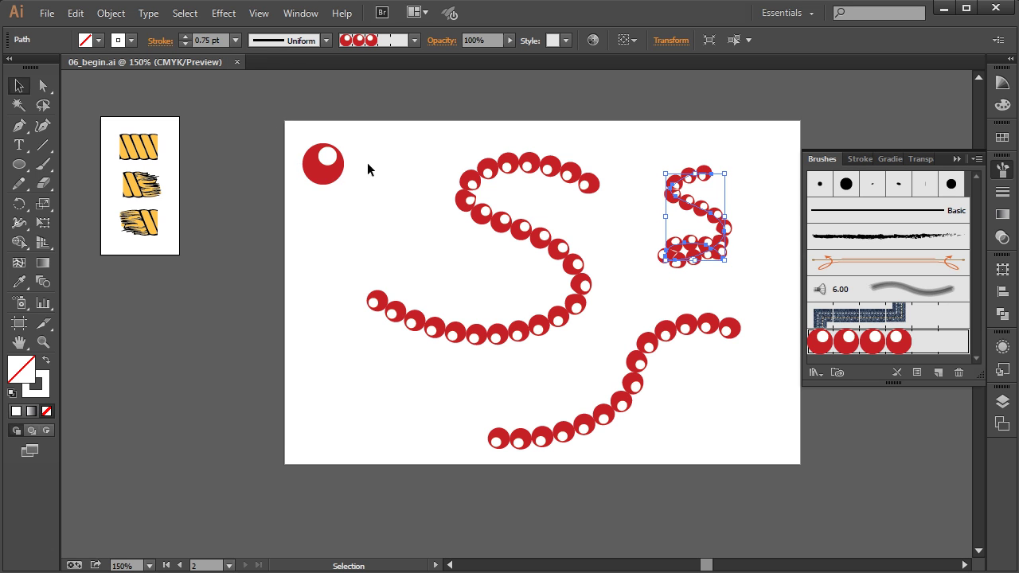
pyautogui.click(718, 416)
# - Set the stroke weight of the lower curved bead stroke to 0.75 pt
pyautogui.click(681, 348)
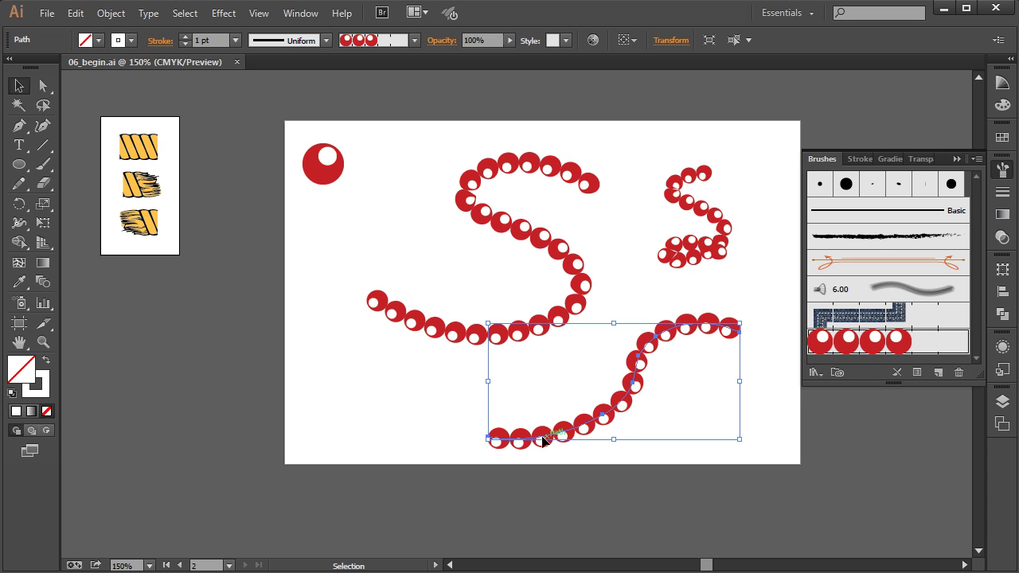
pyautogui.click(236, 40)
pyautogui.click(257, 90)
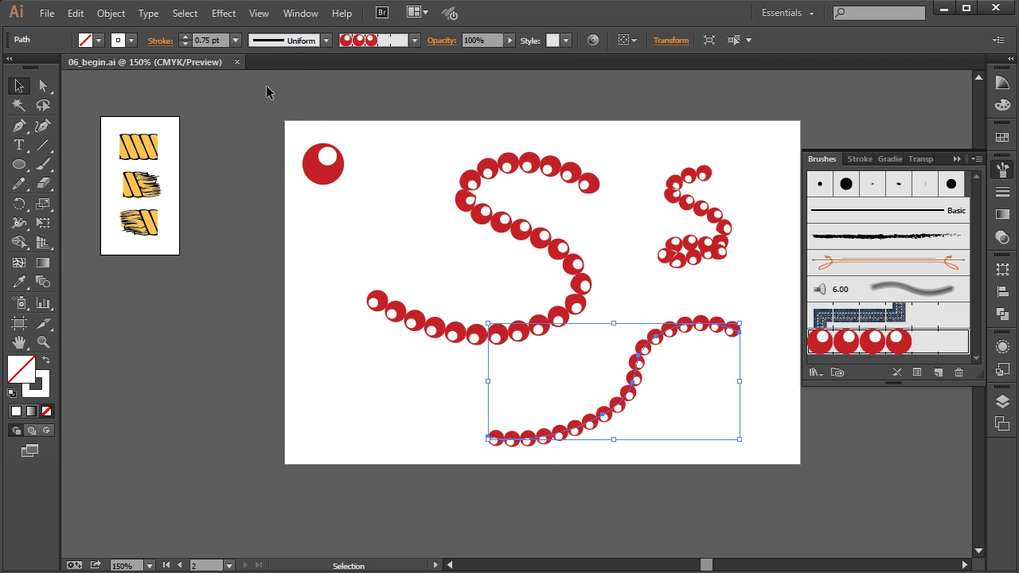
pyautogui.click(379, 124)
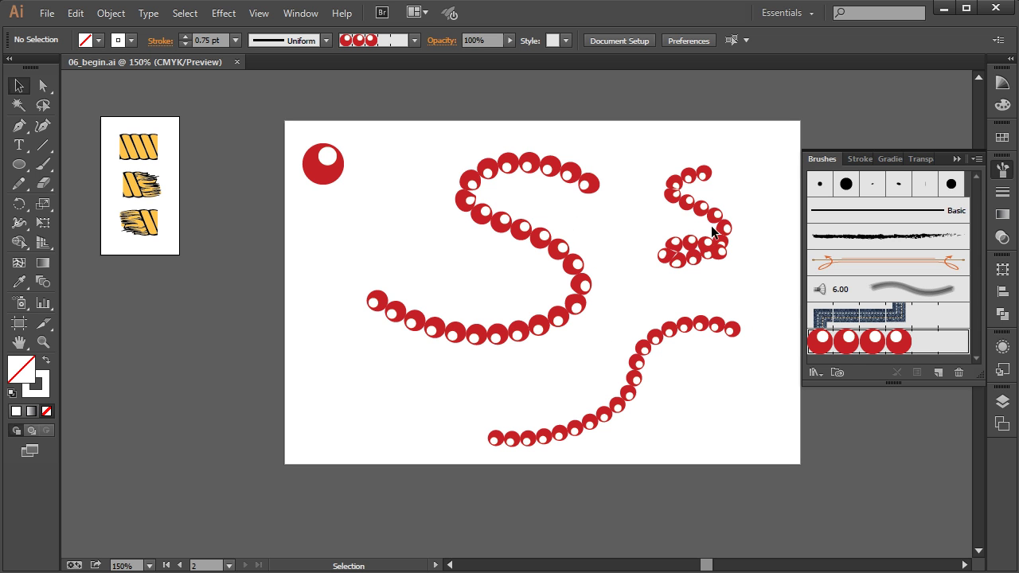
# - Change the bead brush's fixed scale to 33% and apply the change to the existing strokes
pyautogui.doubleClick(846, 344)
pyautogui.moveTo(630, 158); pyautogui.dragTo(621, 161)
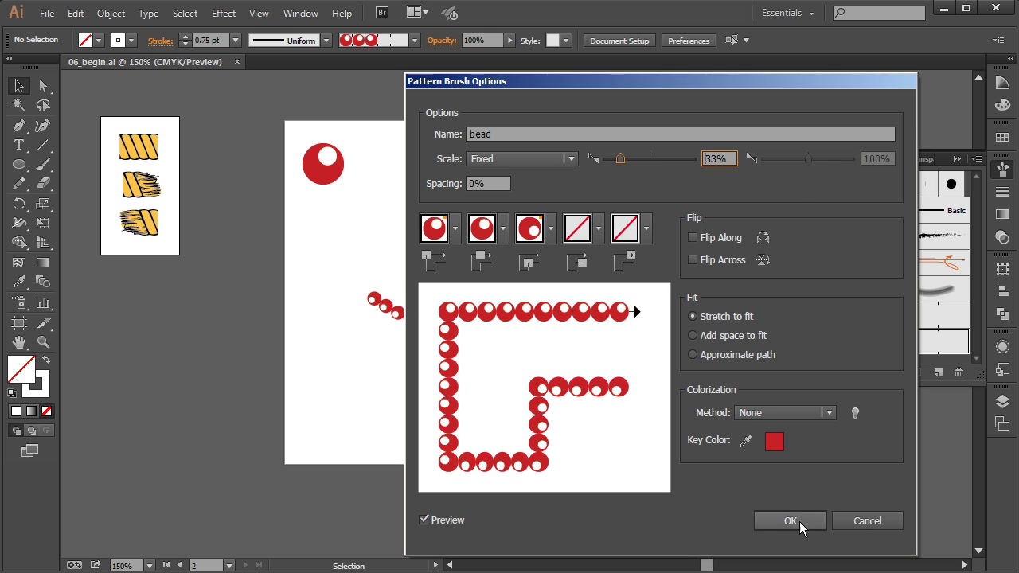
pyautogui.click(799, 521)
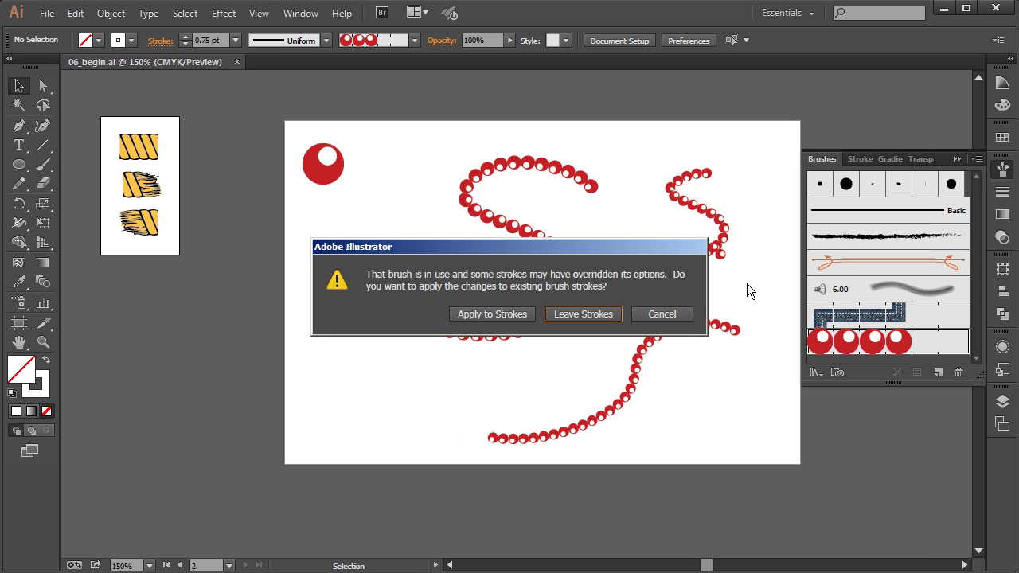
pyautogui.click(512, 316)
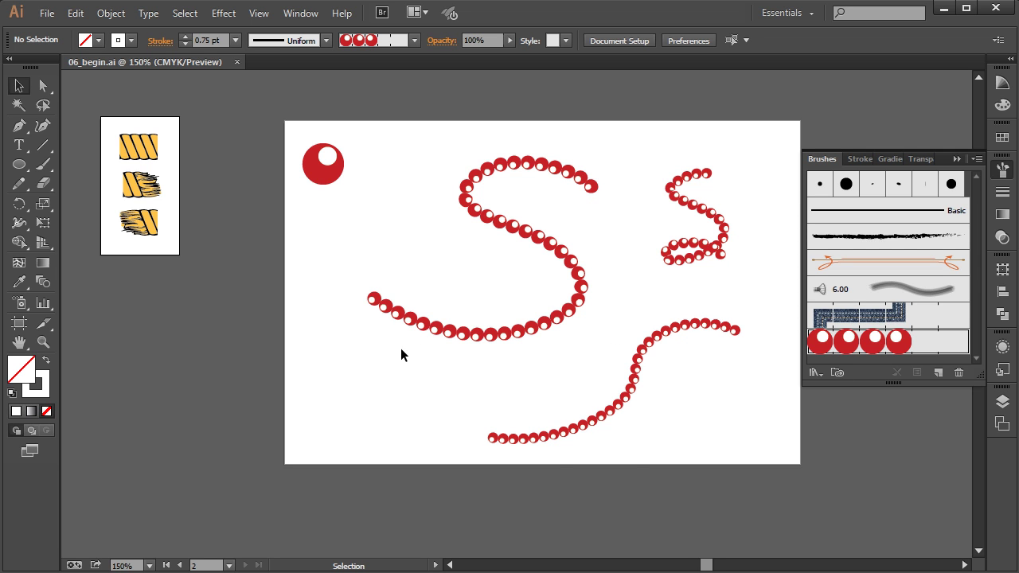
# - Move the large S-shaped bead stroke slightly up and to the left, and set its stroke color to blue #1600E6
pyautogui.click(460, 331)
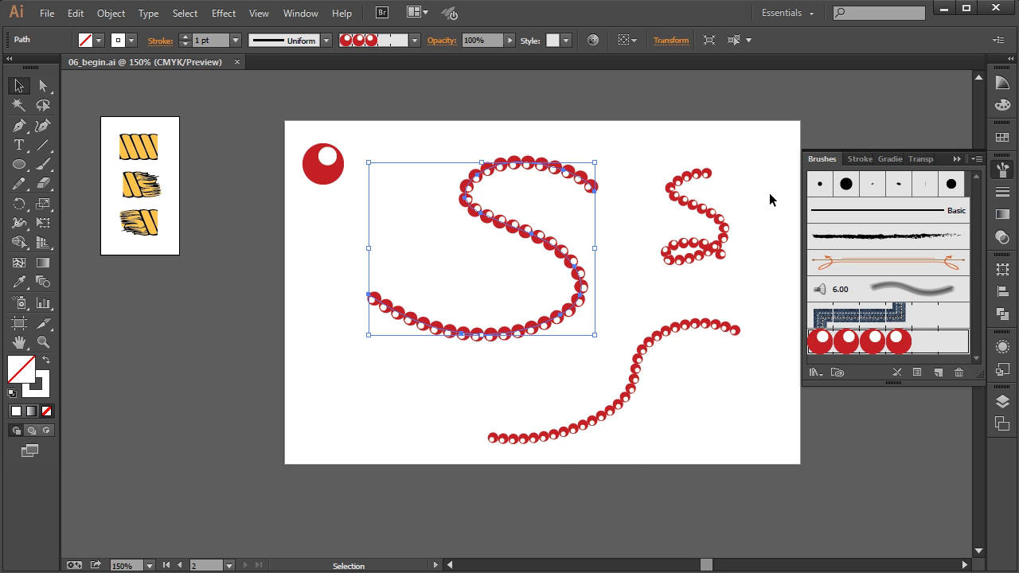
pyautogui.moveTo(557, 244); pyautogui.dragTo(525, 230)
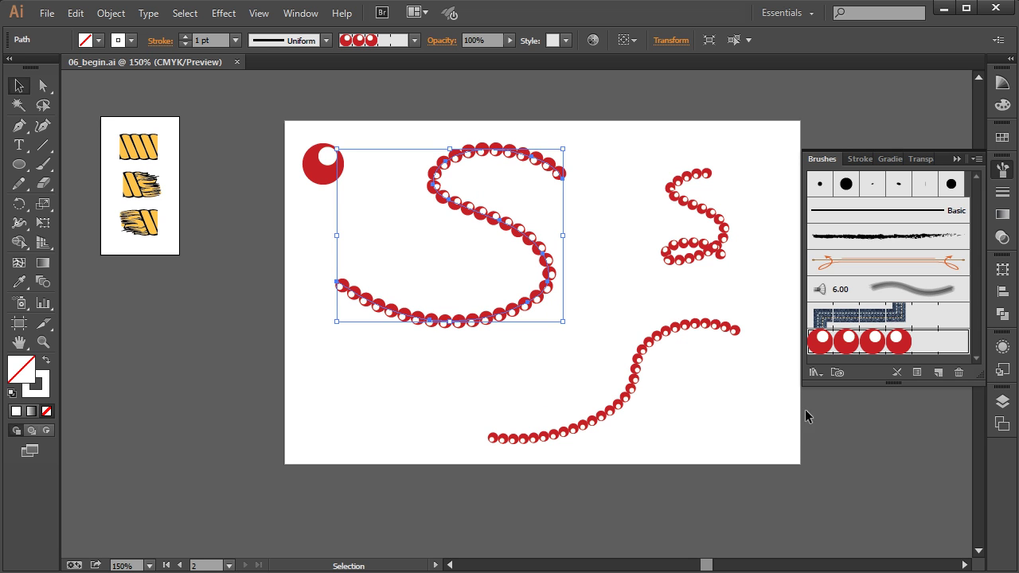
pyautogui.click(29, 390)
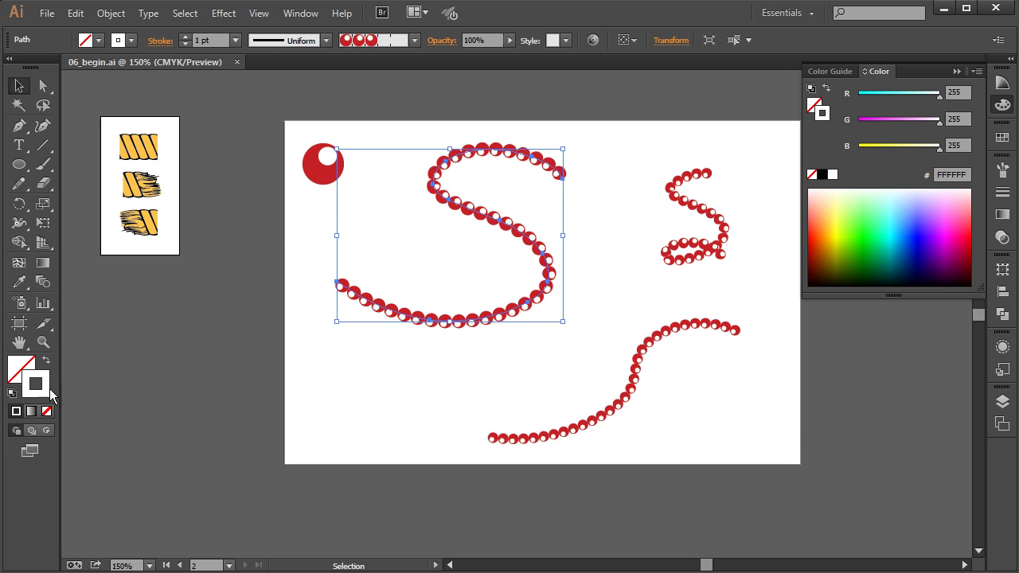
pyautogui.click(915, 228)
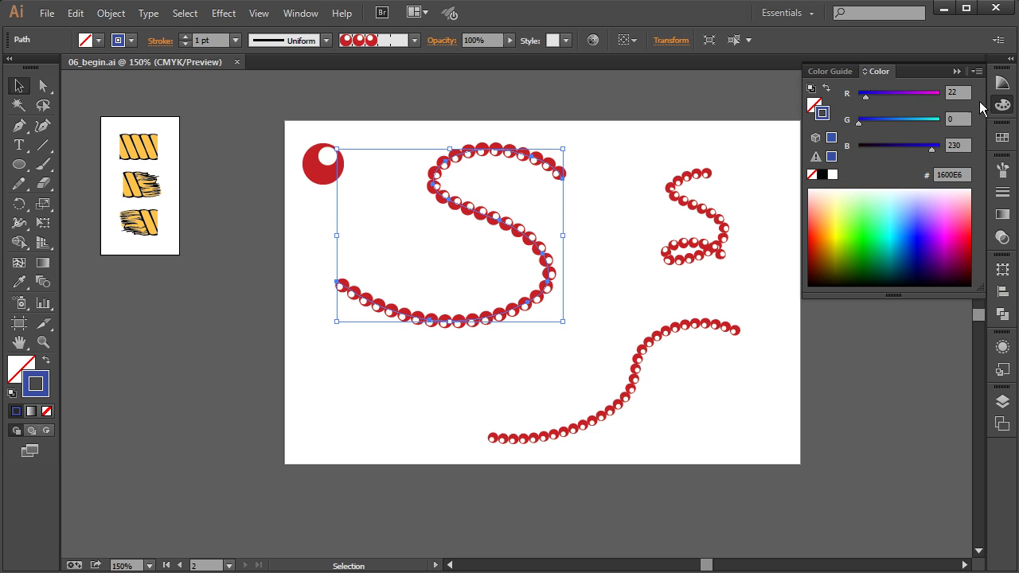
pyautogui.click(734, 309)
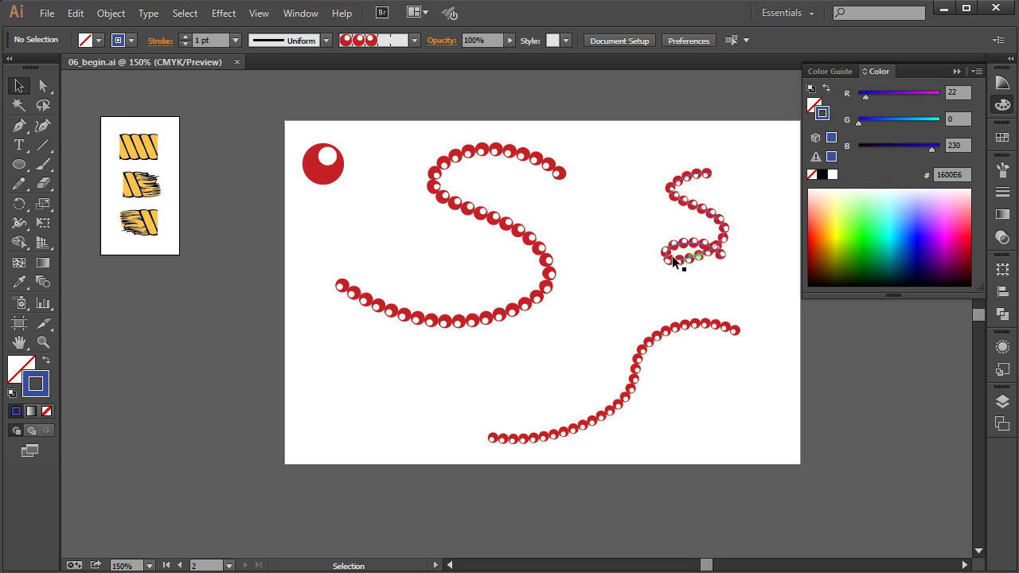
# - With the S-shaped stroke selected, set the bead brush's colorization method to Tints and apply it to the existing strokes
pyautogui.click(539, 260)
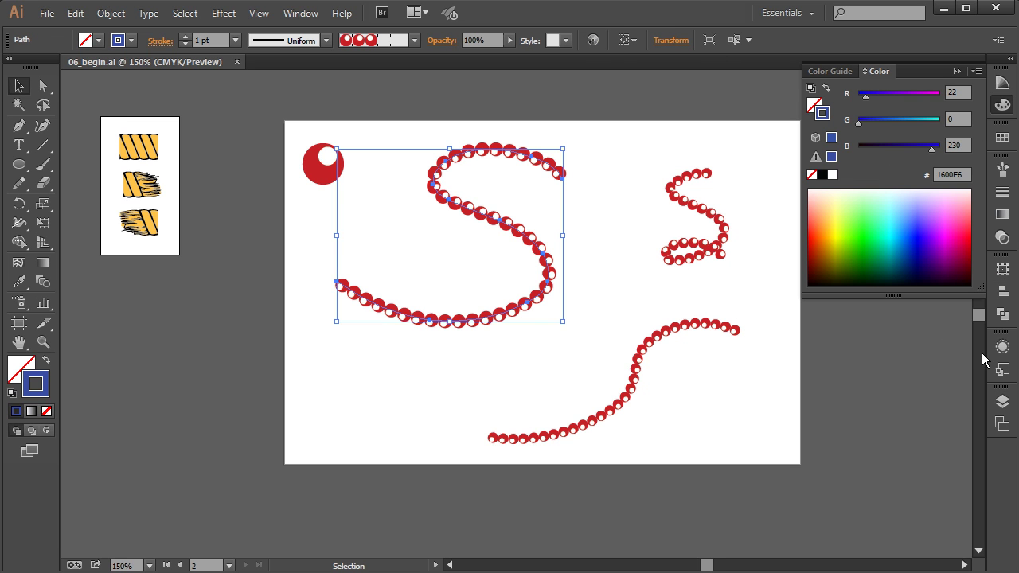
pyautogui.click(1002, 169)
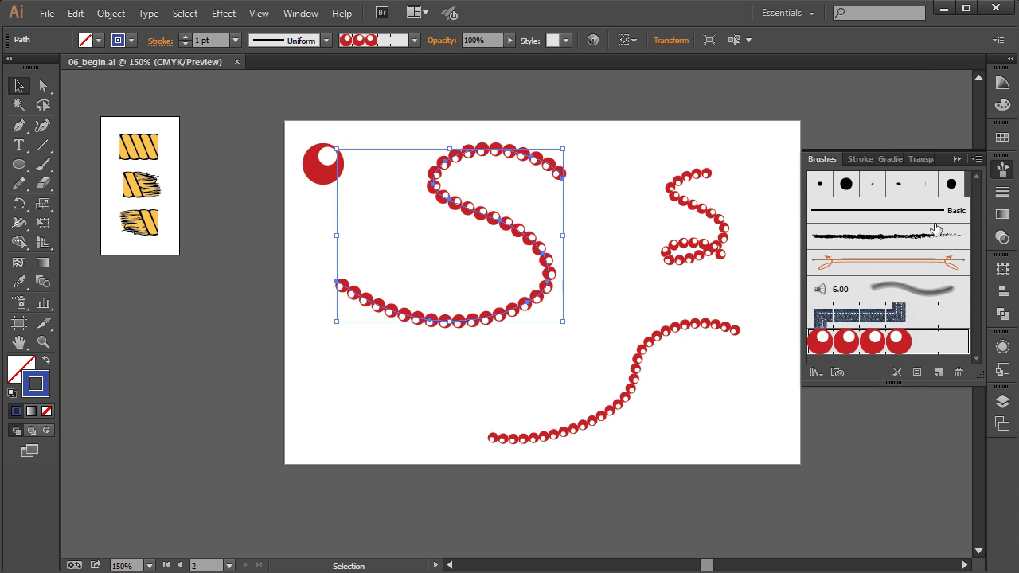
pyautogui.doubleClick(895, 342)
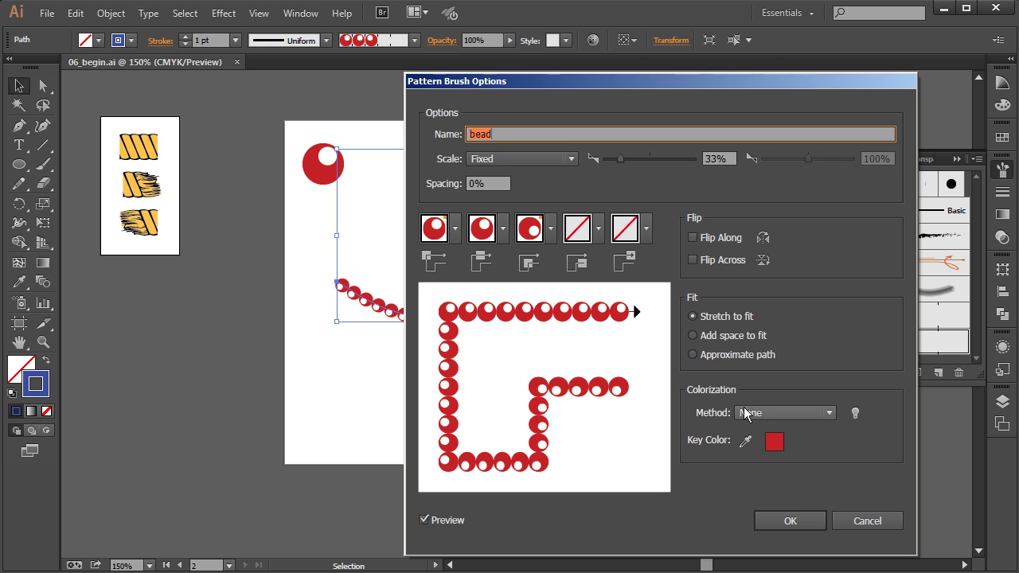
pyautogui.click(793, 411)
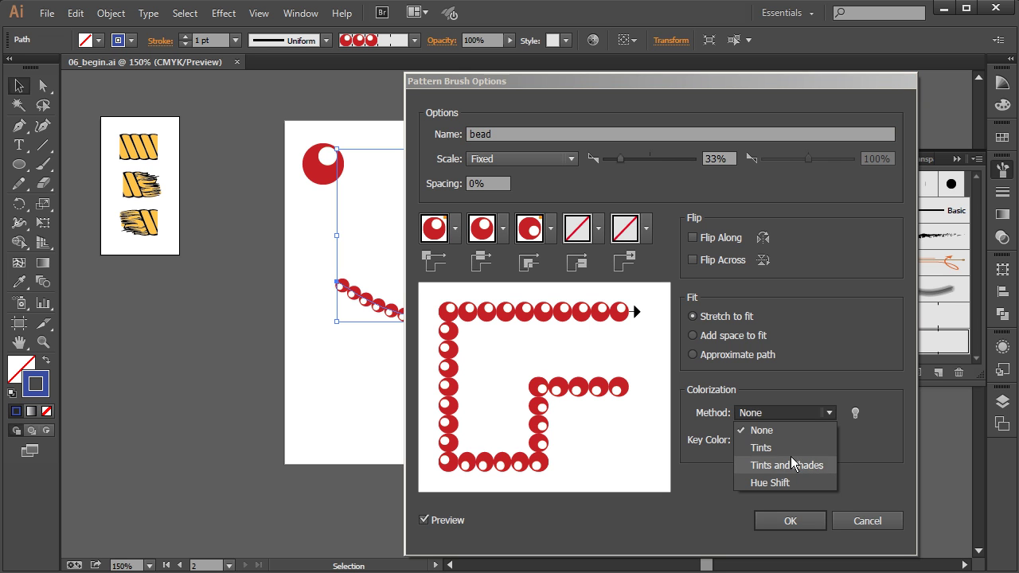
pyautogui.click(794, 449)
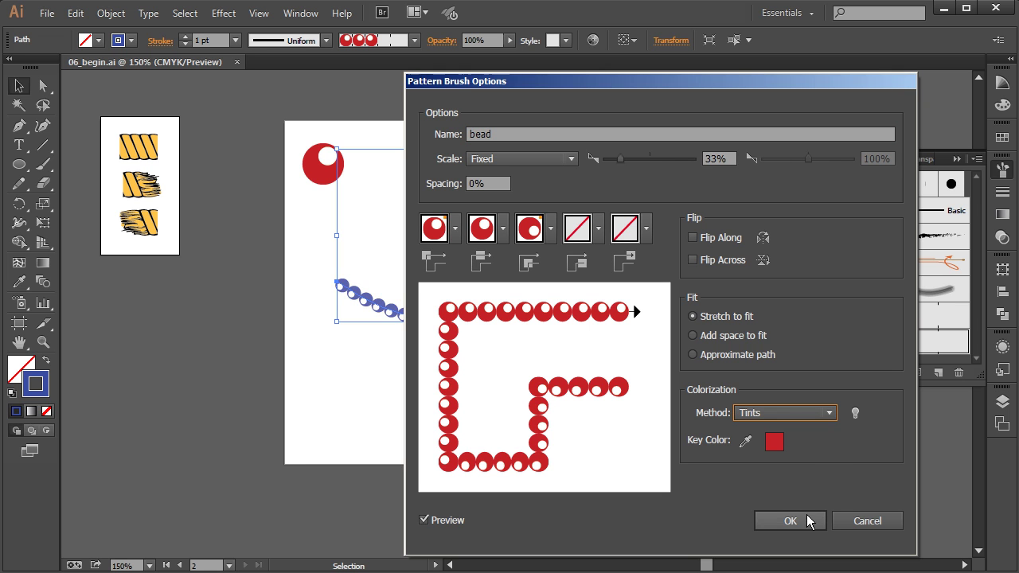
pyautogui.click(801, 518)
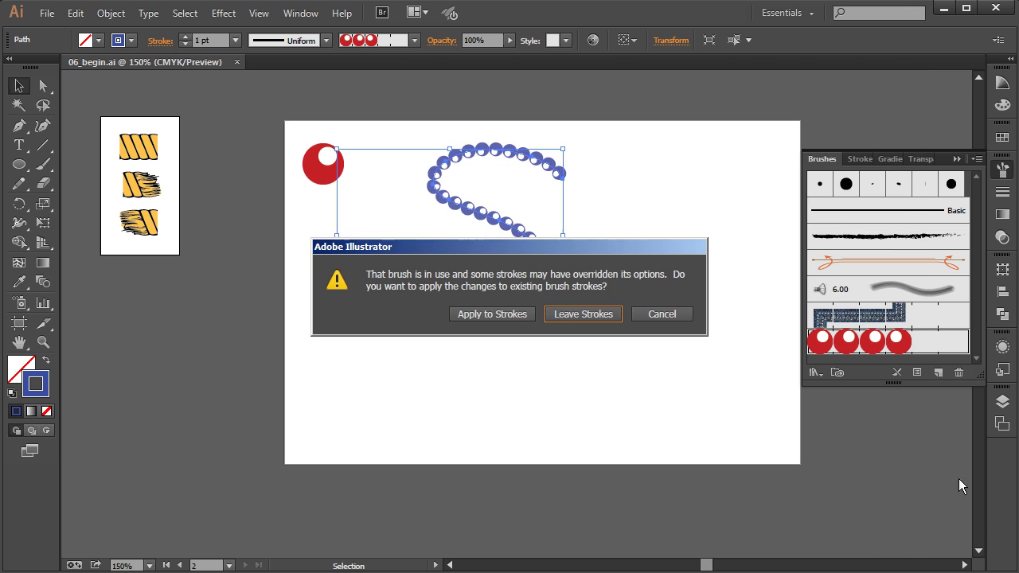
pyautogui.click(502, 315)
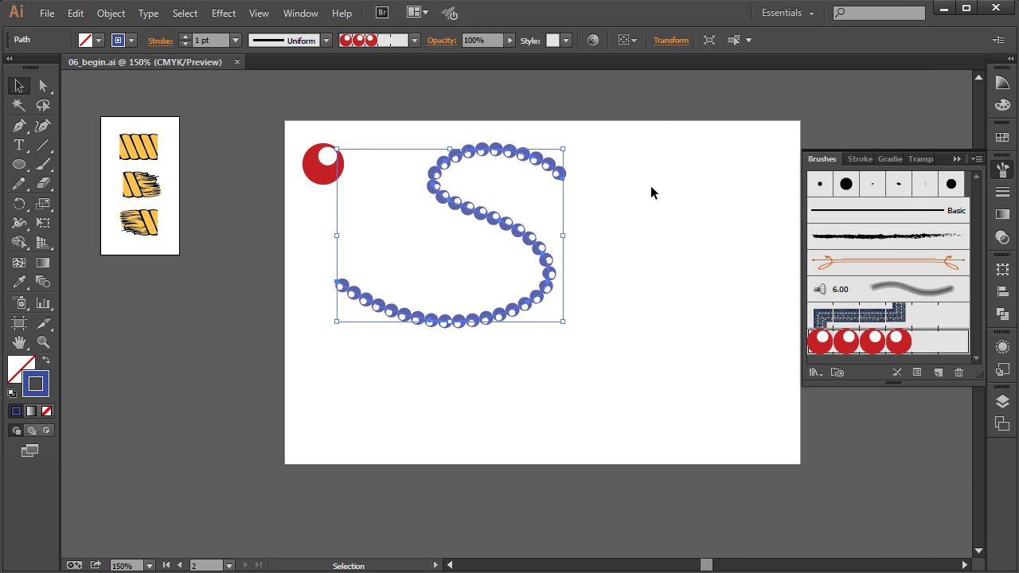
# - Select the small squiggle and the lower curve together and set their stroke color to green #337B00
pyautogui.moveTo(649, 182); pyautogui.dragTo(761, 488)
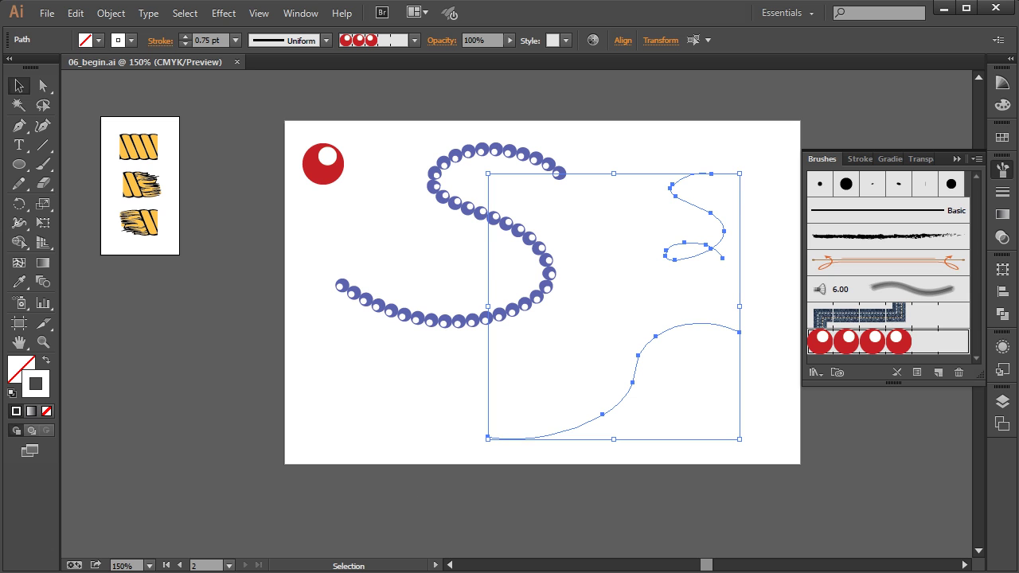
pyautogui.click(1002, 104)
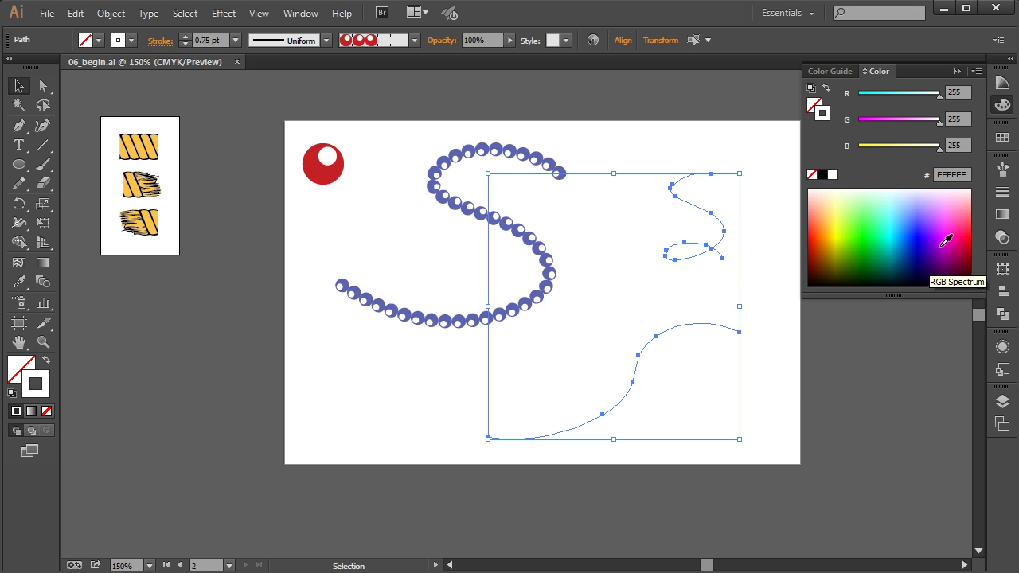
pyautogui.click(965, 243)
pyautogui.click(829, 228)
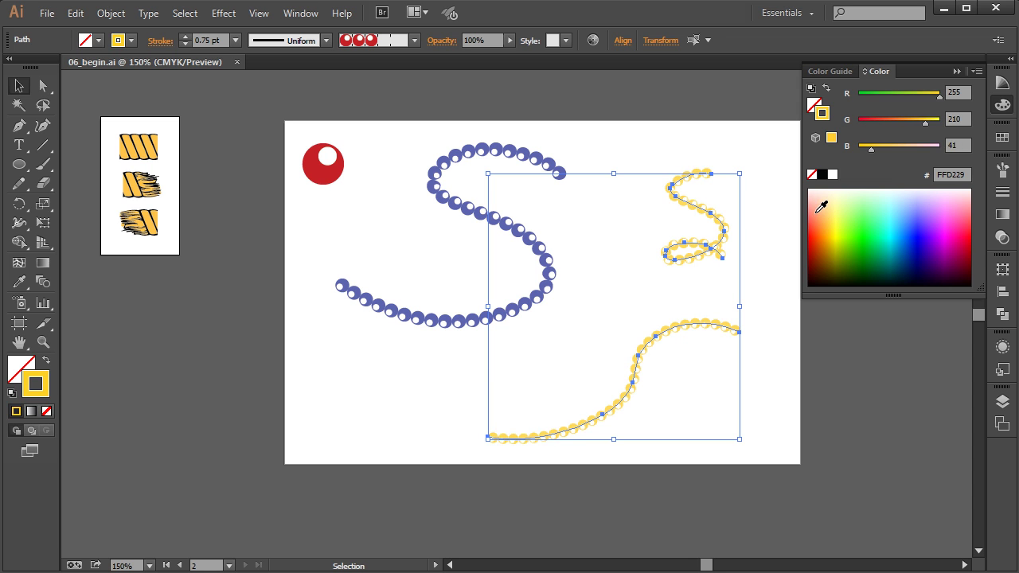
pyautogui.click(830, 262)
pyautogui.click(849, 257)
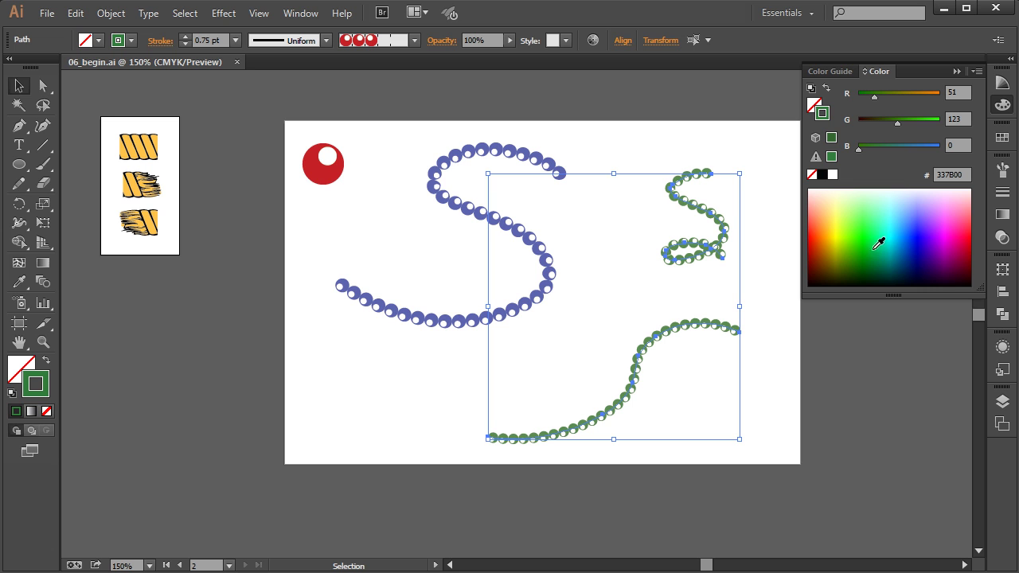
pyautogui.click(866, 332)
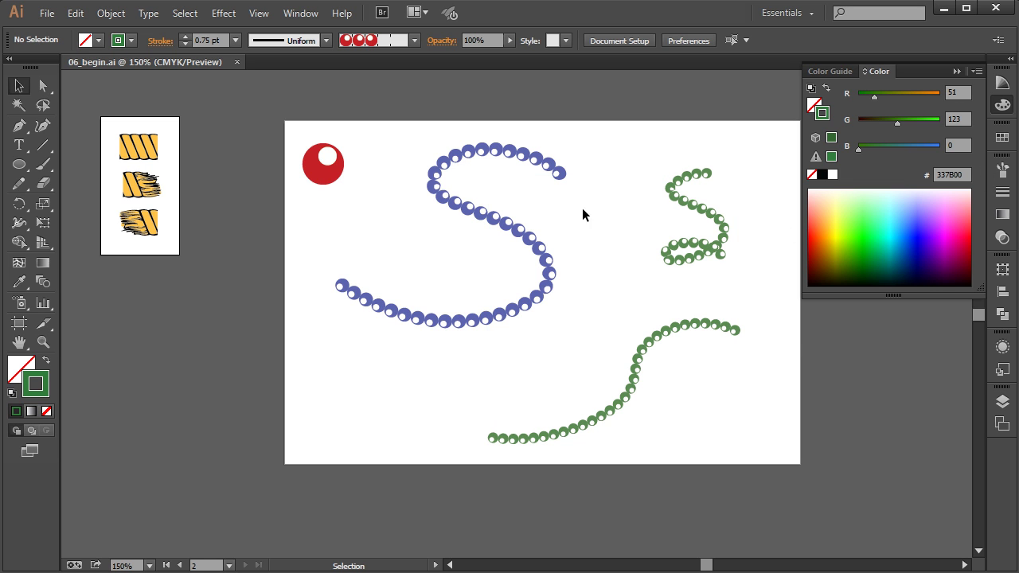
# - Delete the blue S-shaped bead stroke and both green bead strokes, keeping the red circle, and collapse the color controls
pyautogui.click(413, 311)
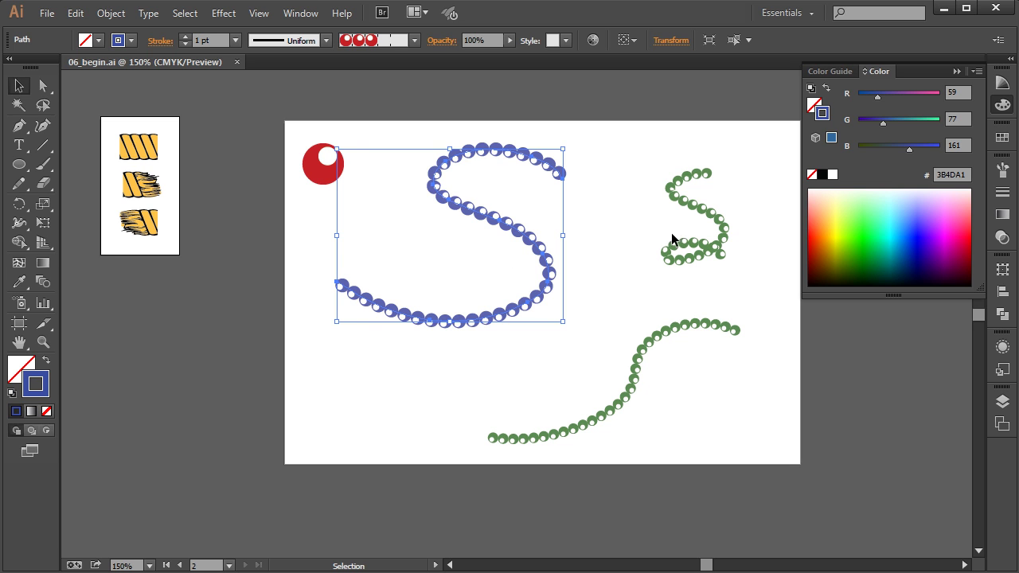
pyautogui.click(658, 271)
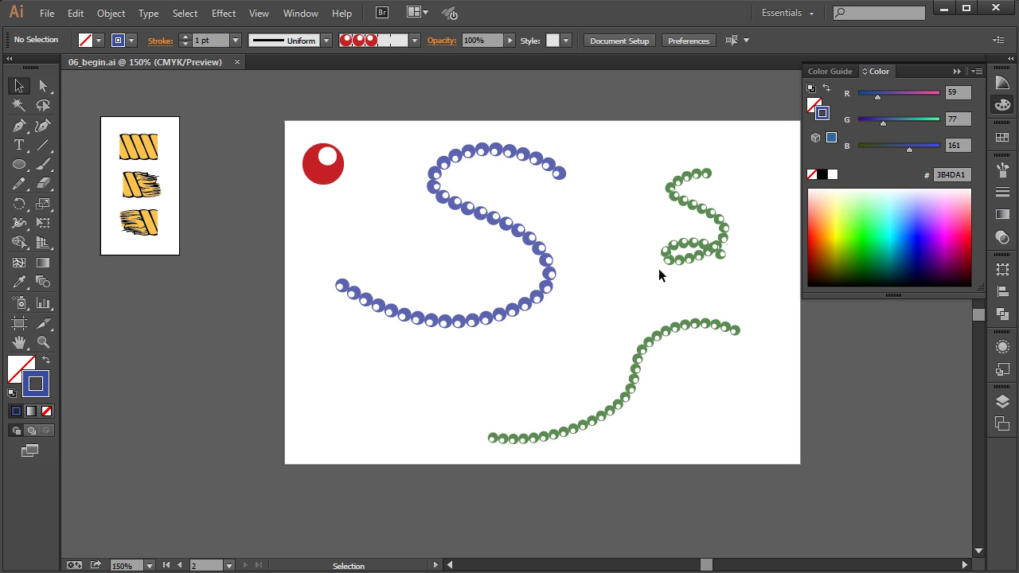
pyautogui.moveTo(432, 130); pyautogui.dragTo(809, 472)
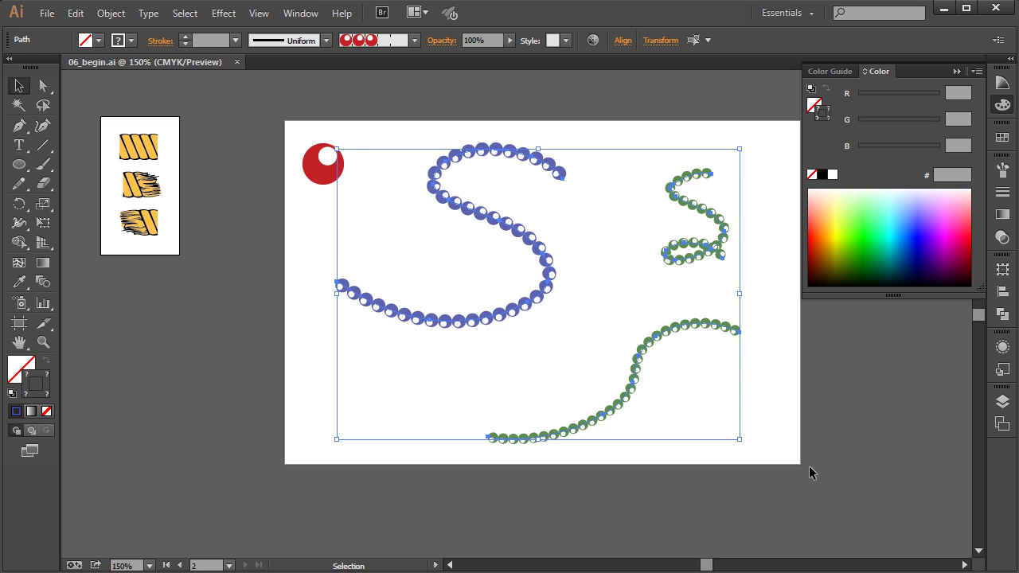
pyautogui.press('Delete')
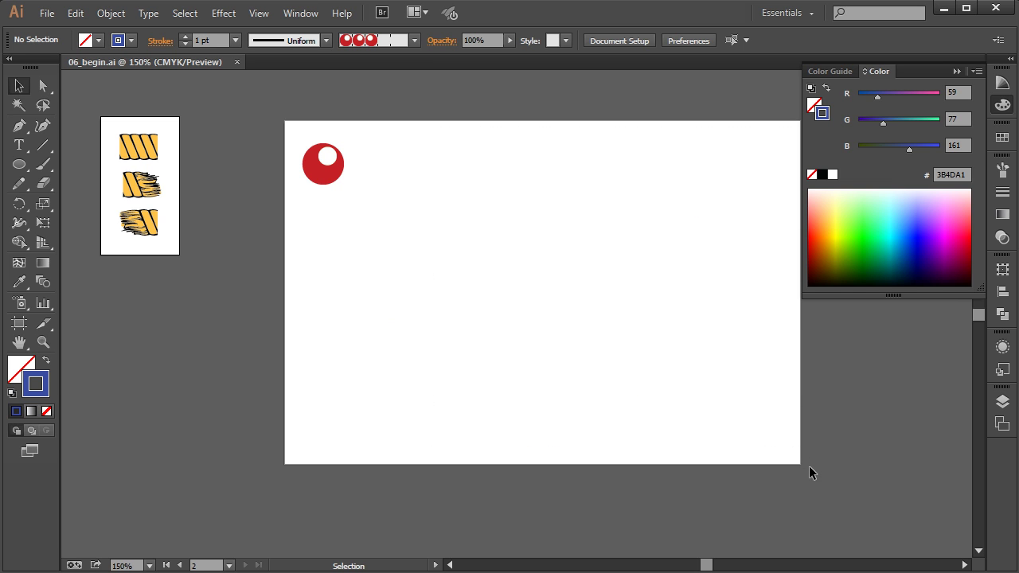
pyautogui.click(955, 70)
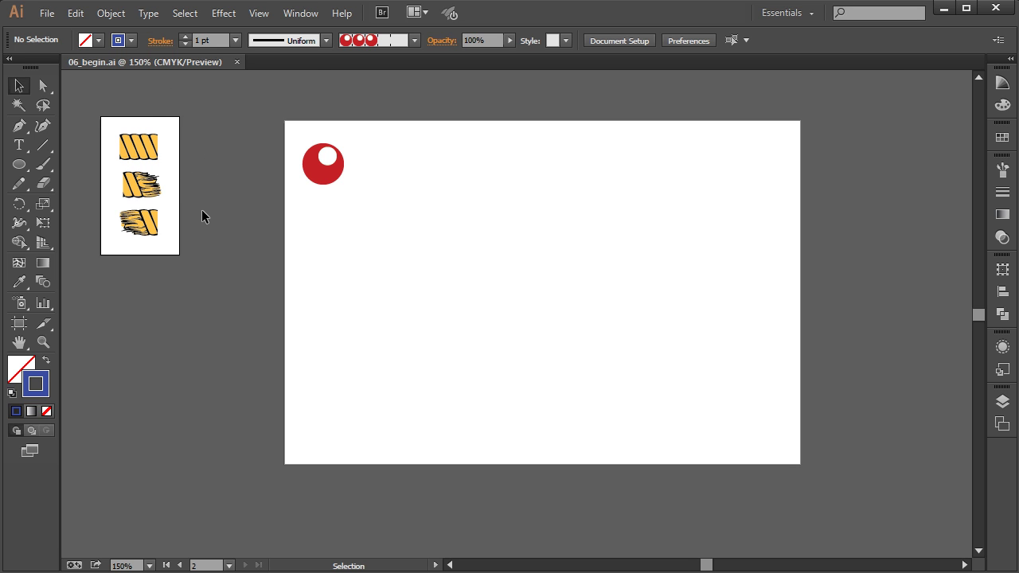
# - Move the two frayed rope ends against either side of the center rope piece on the small artboard to form one continuous rope
pyautogui.hotkey('ctrl', '+')
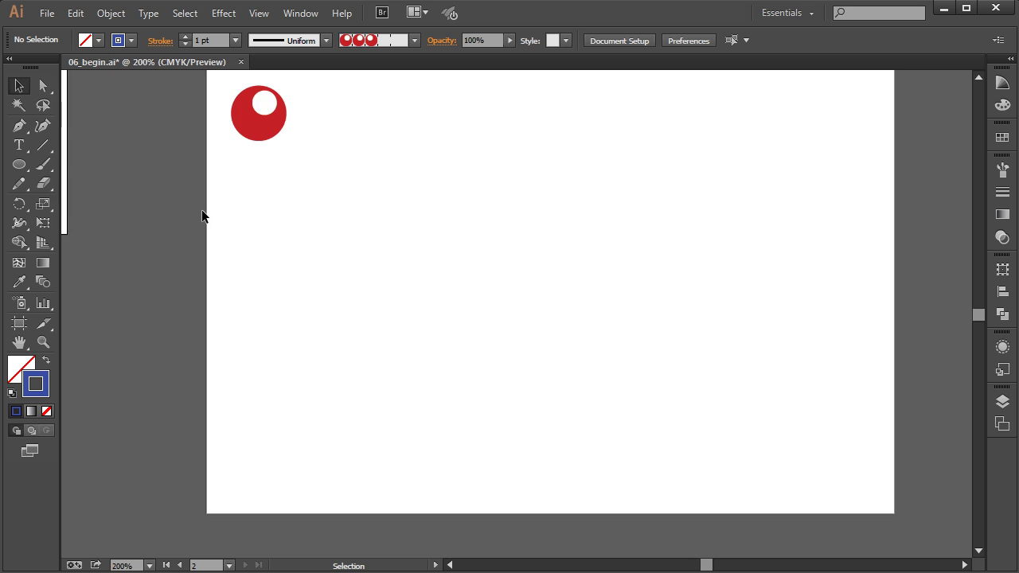
pyautogui.press('space')
pyautogui.moveTo(296, 284); pyautogui.dragTo(577, 356)
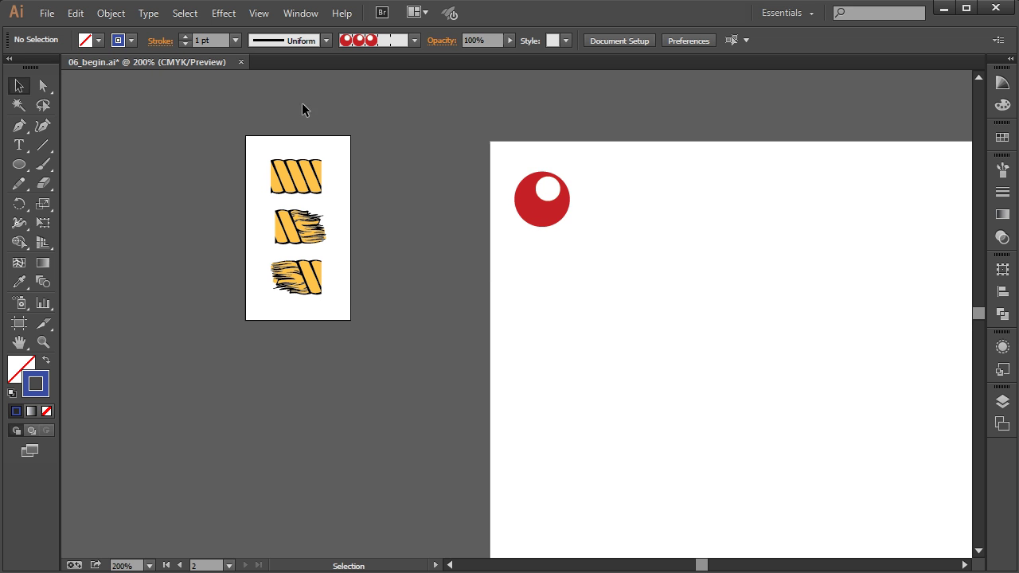
pyautogui.moveTo(261, 146); pyautogui.dragTo(342, 197)
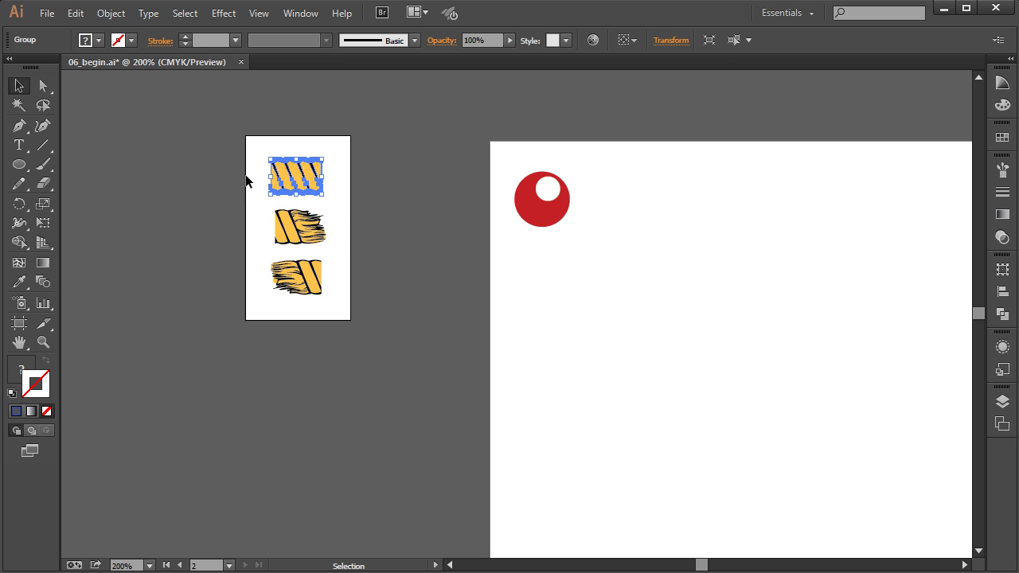
pyautogui.click(451, 228)
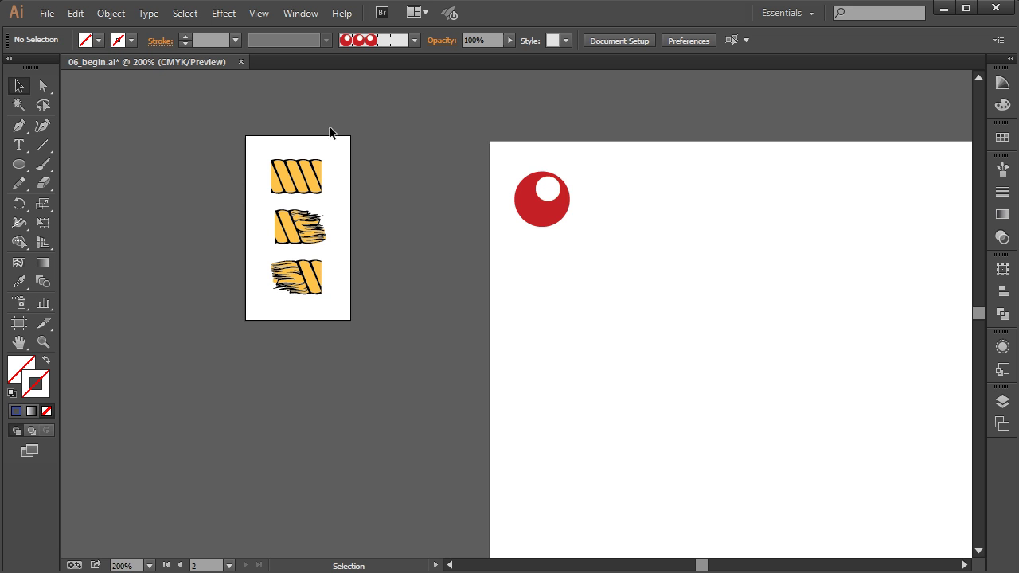
pyautogui.moveTo(291, 227); pyautogui.dragTo(337, 176)
pyautogui.moveTo(299, 273); pyautogui.dragTo(252, 175)
pyautogui.click(506, 285)
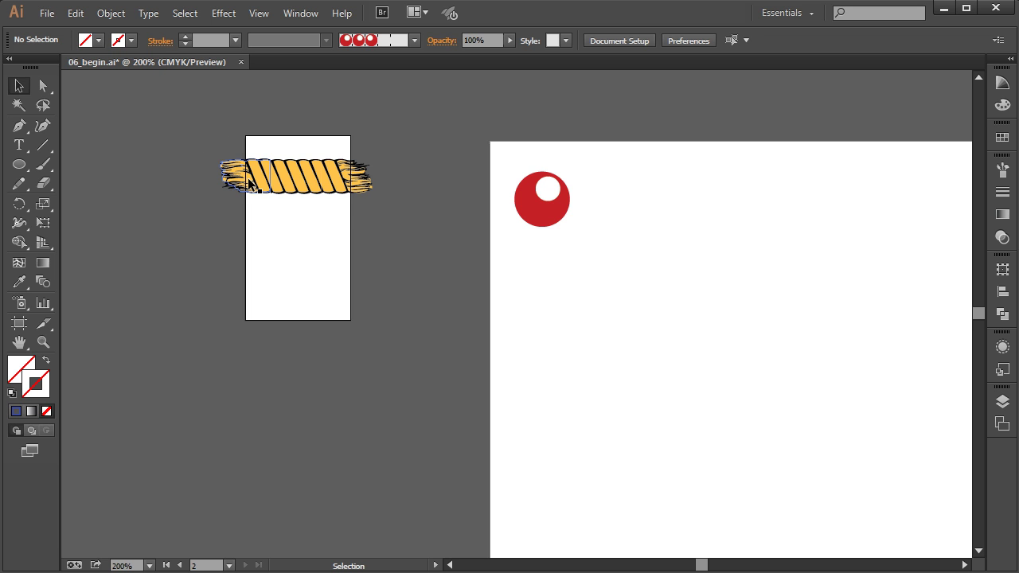
# - Move the center rope piece below the frayed ends and place a duplicate of it end to end beside it
pyautogui.hotkey('ctrl', '=')
pyautogui.moveTo(378, 342); pyautogui.dragTo(597, 323)
pyautogui.hotkey('ctrl', '=')
pyautogui.moveTo(348, 131); pyautogui.dragTo(350, 134)
pyautogui.click(472, 210)
pyautogui.moveTo(432, 141); pyautogui.dragTo(451, 256)
pyautogui.click(504, 306)
pyautogui.moveTo(448, 257); pyautogui.dragTo(448, 256)
pyautogui.click(455, 323)
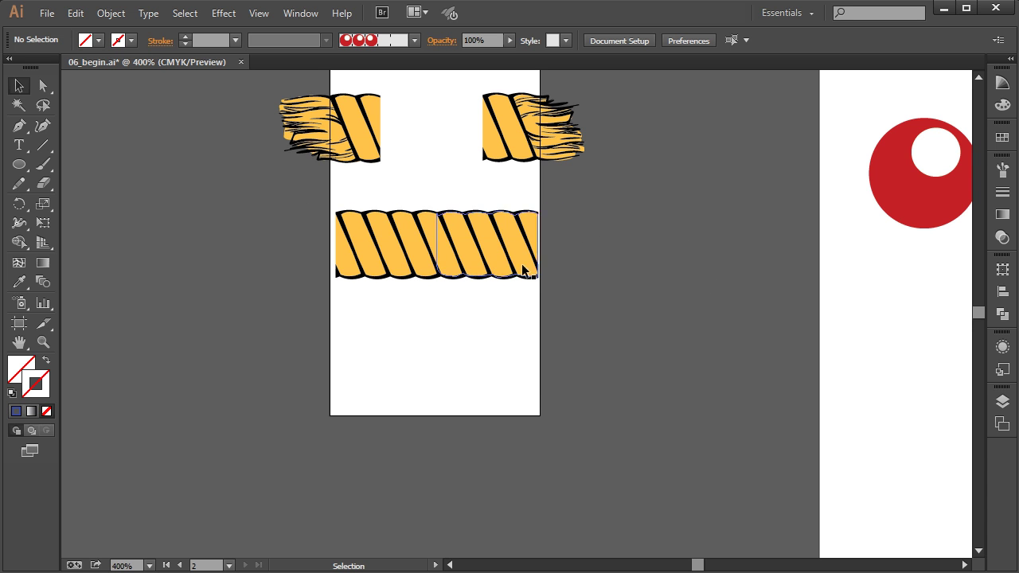
# - Stack the two center rope pieces with a gap between them below the frayed ends, and show the available brushes
pyautogui.moveTo(384, 251); pyautogui.dragTo(432, 338)
pyautogui.moveTo(503, 275); pyautogui.dragTo(448, 239)
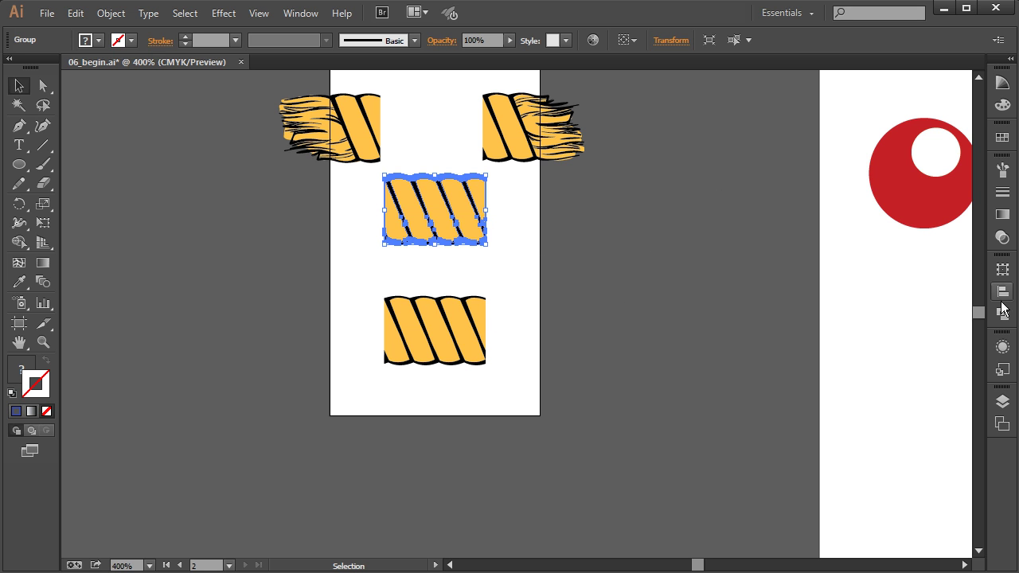
pyautogui.click(1002, 169)
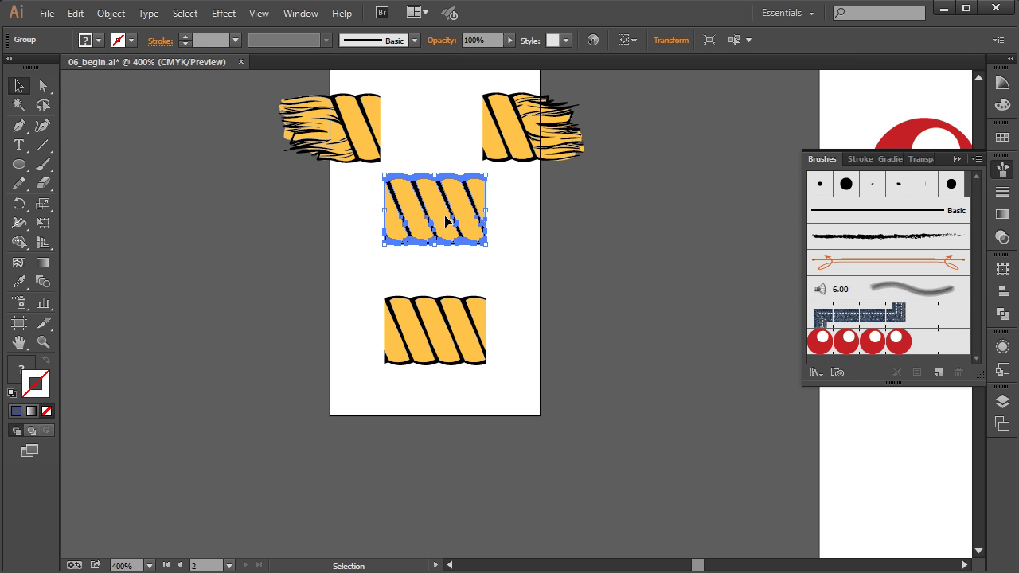
# - Make a pattern swatch named center from the upper center rope piece and finish the pattern editing
pyautogui.click(112, 13)
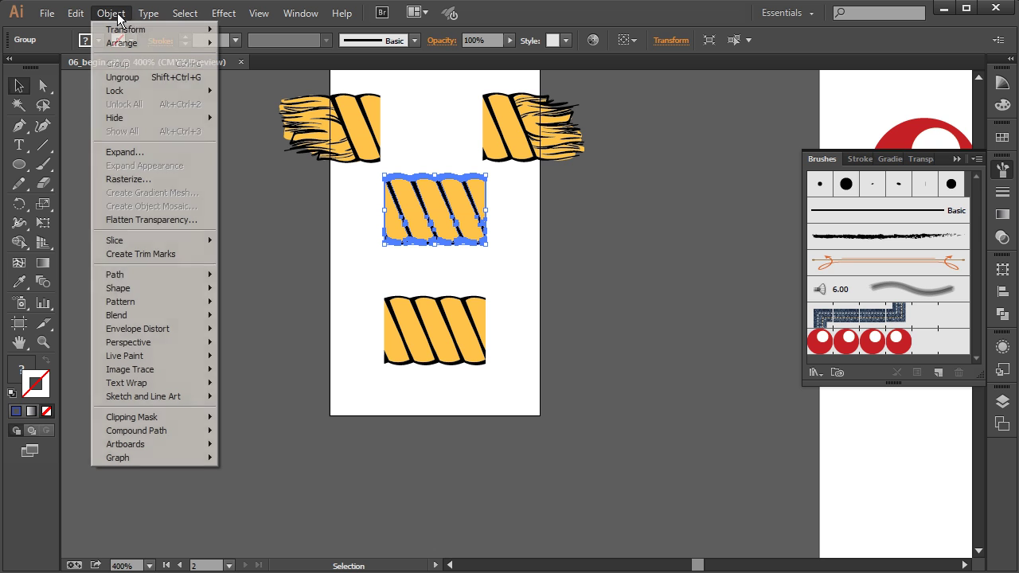
pyautogui.moveTo(137, 301)
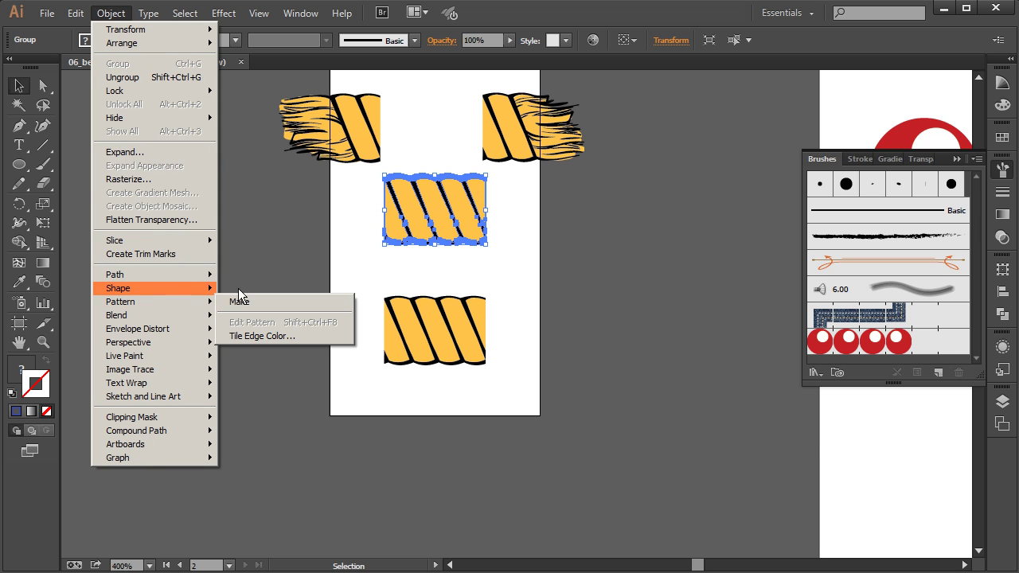
pyautogui.click(251, 301)
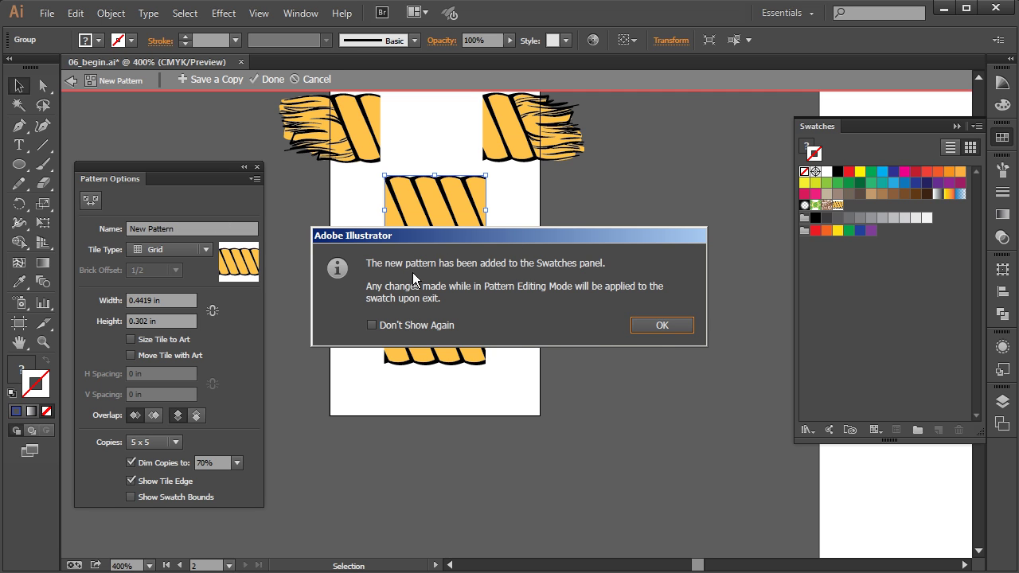
pyautogui.click(662, 326)
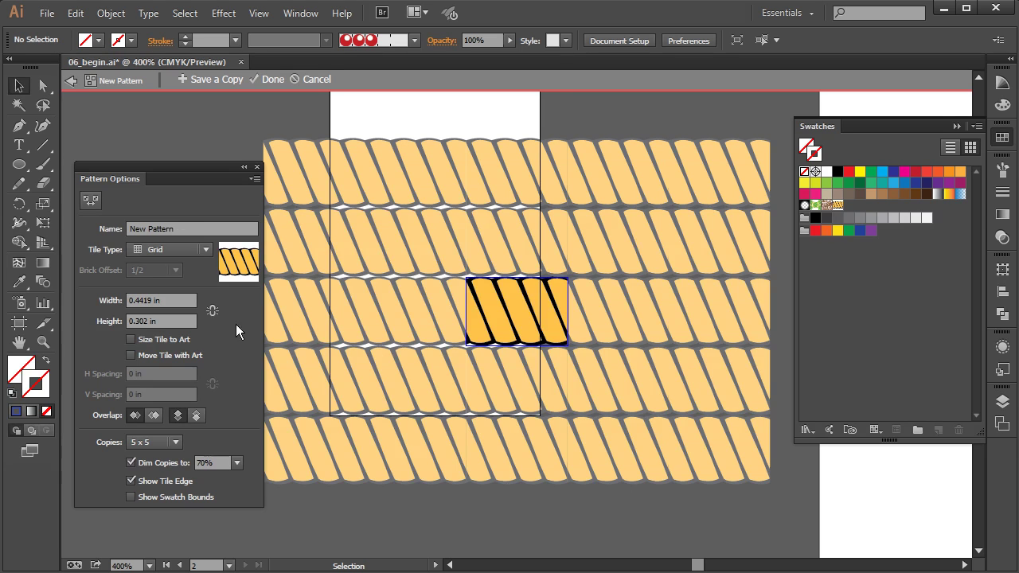
pyautogui.doubleClick(177, 228)
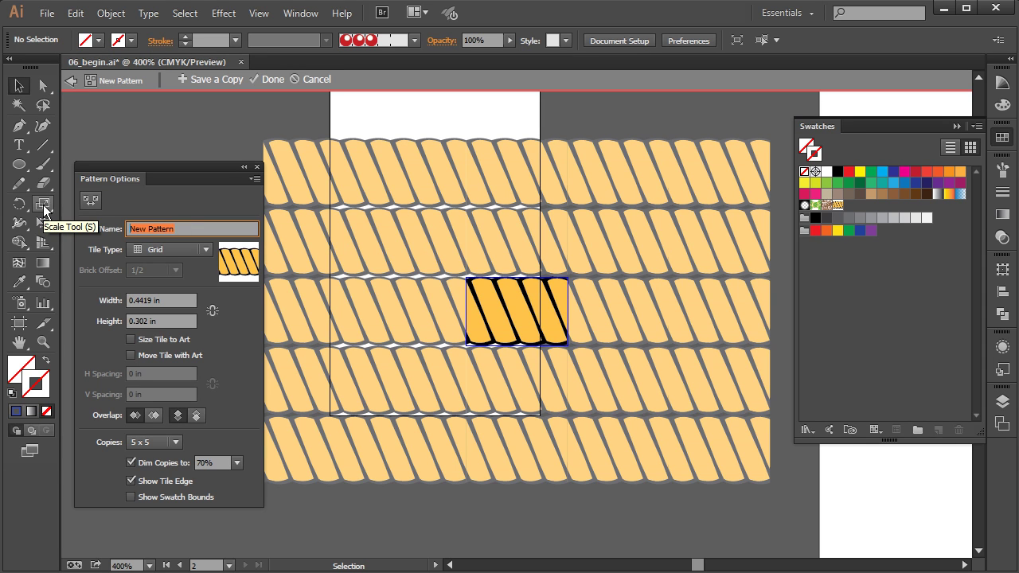
pyautogui.write('center')
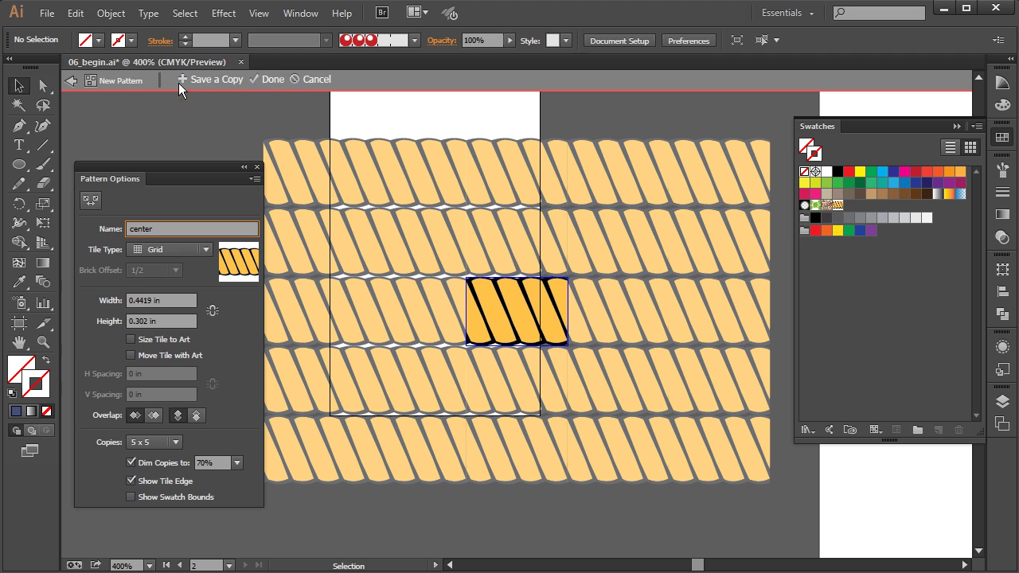
pyautogui.press('Return')
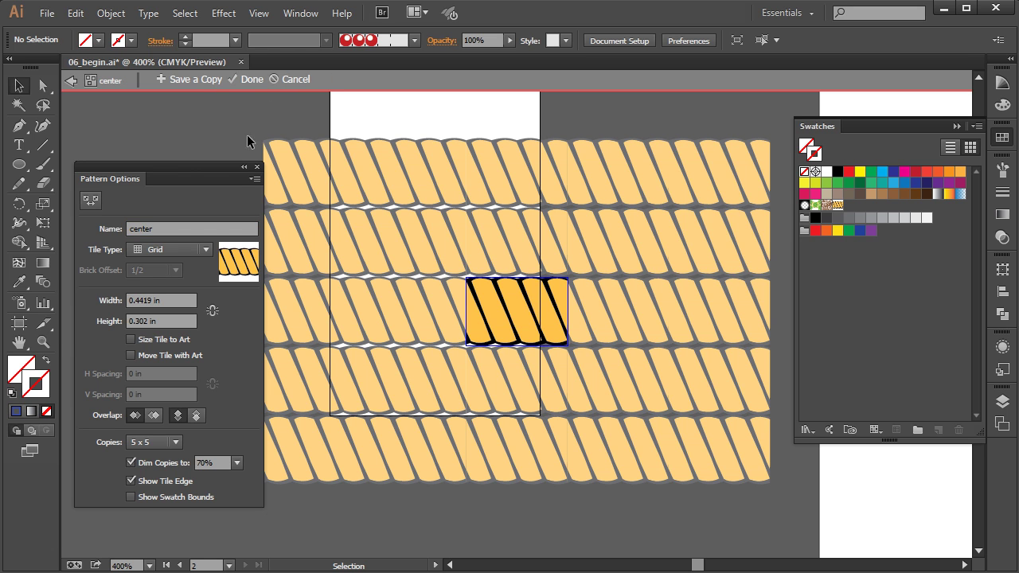
pyautogui.click(245, 79)
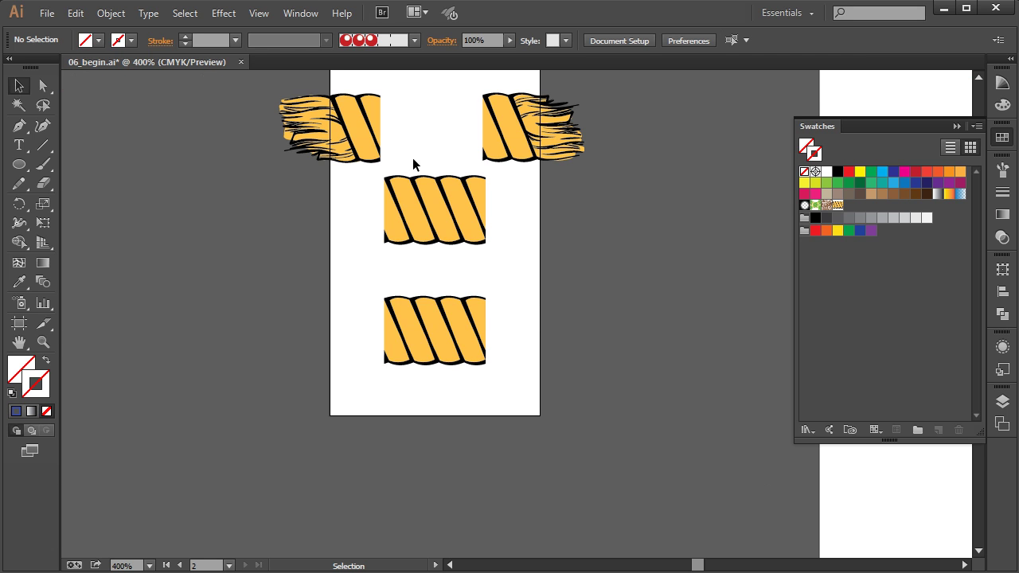
# - Make a pattern swatch named end from the frayed rope piece whose strands point left, and finish the pattern editing
pyautogui.click(358, 128)
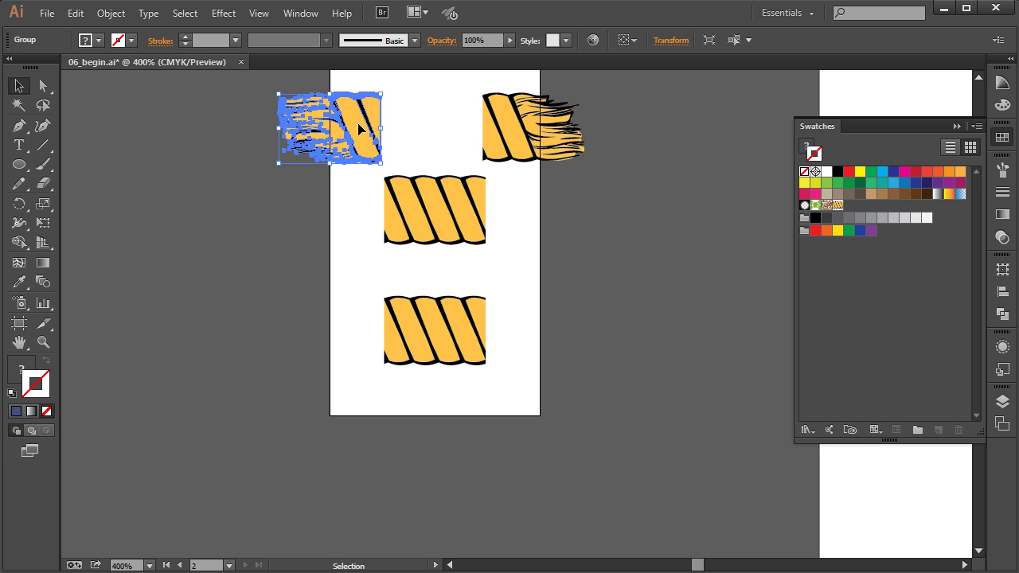
pyautogui.click(110, 12)
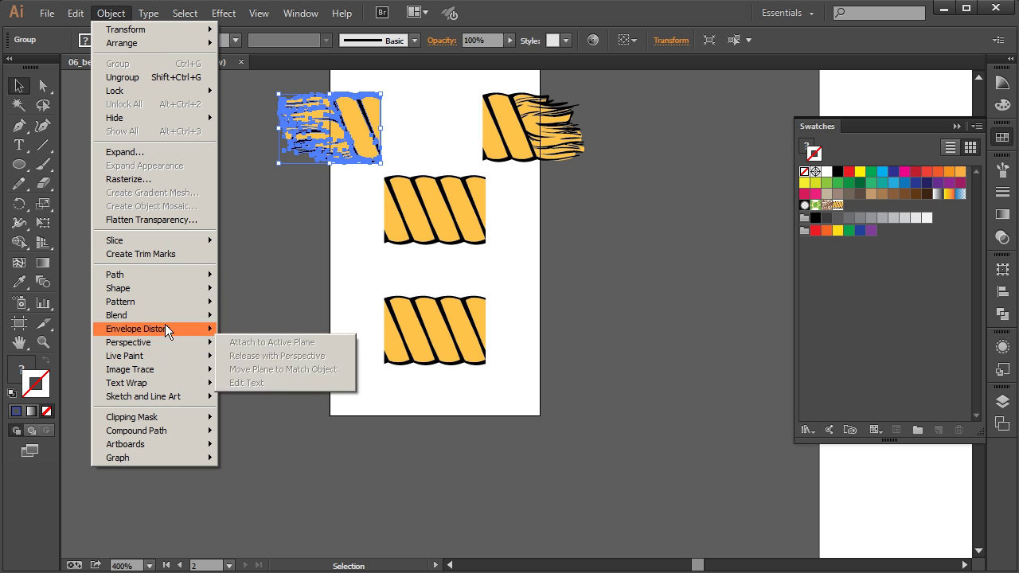
pyautogui.moveTo(172, 305)
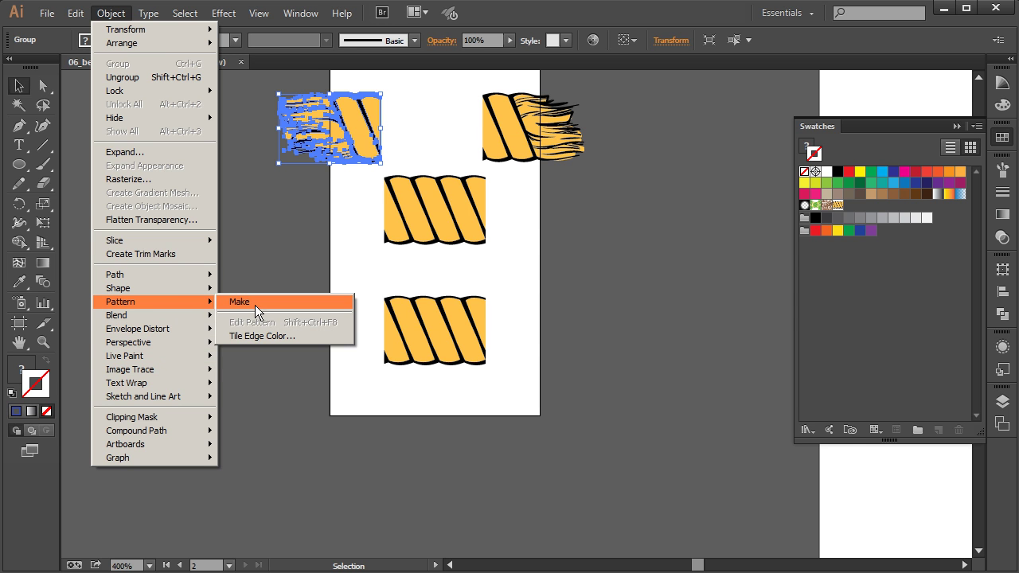
pyautogui.click(245, 304)
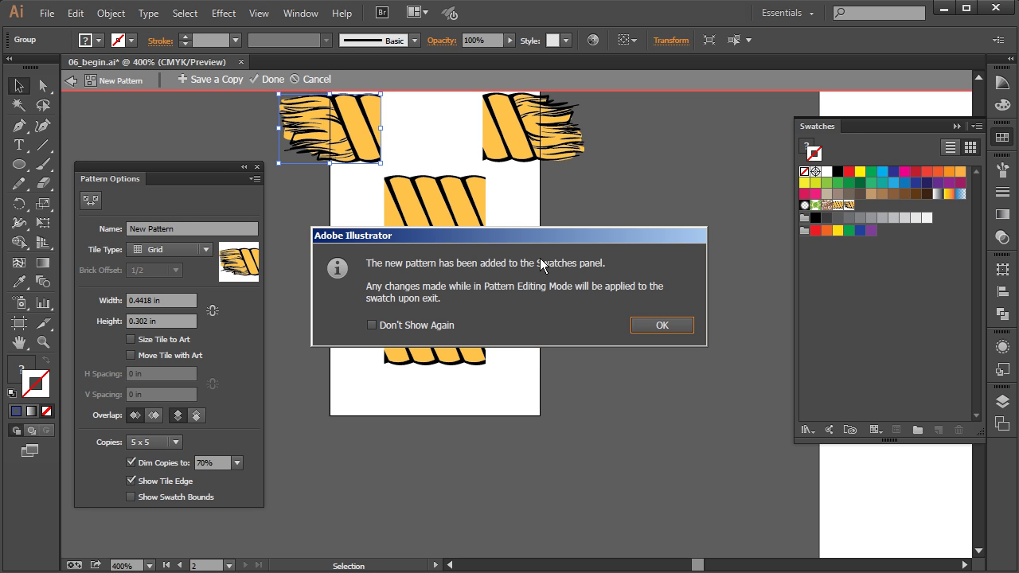
pyautogui.click(660, 325)
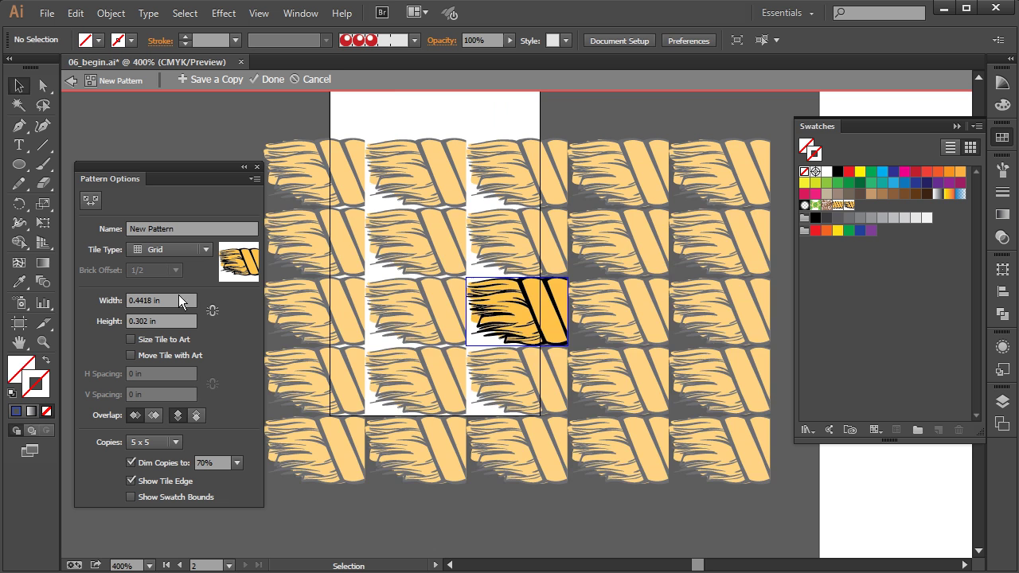
pyautogui.click(174, 229)
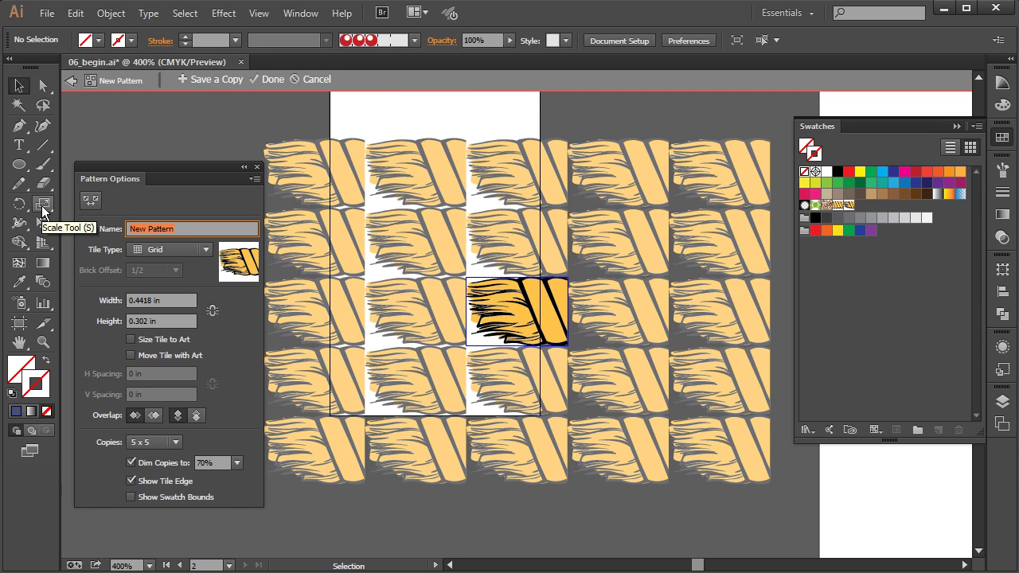
pyautogui.write('end')
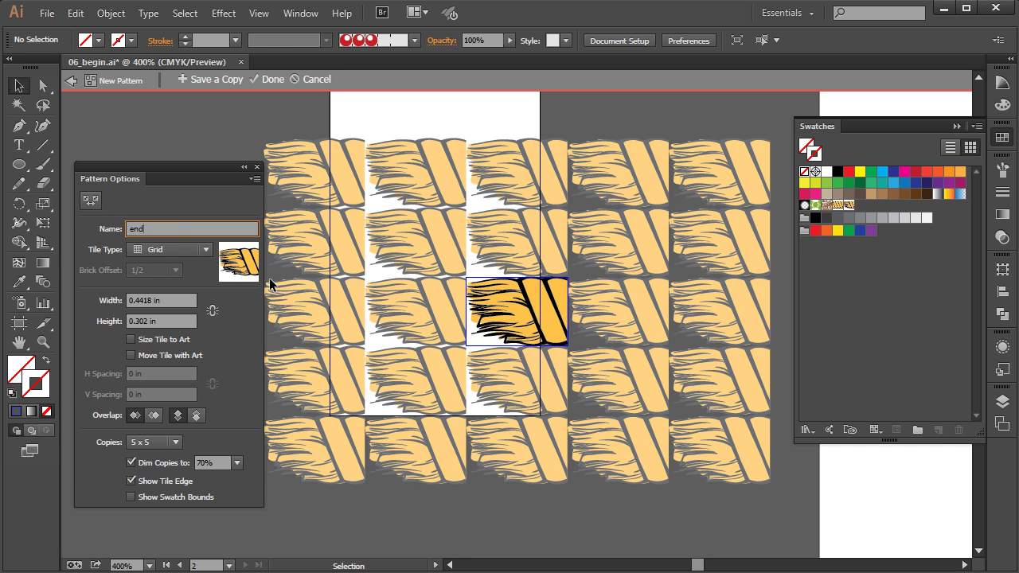
pyautogui.press('Return')
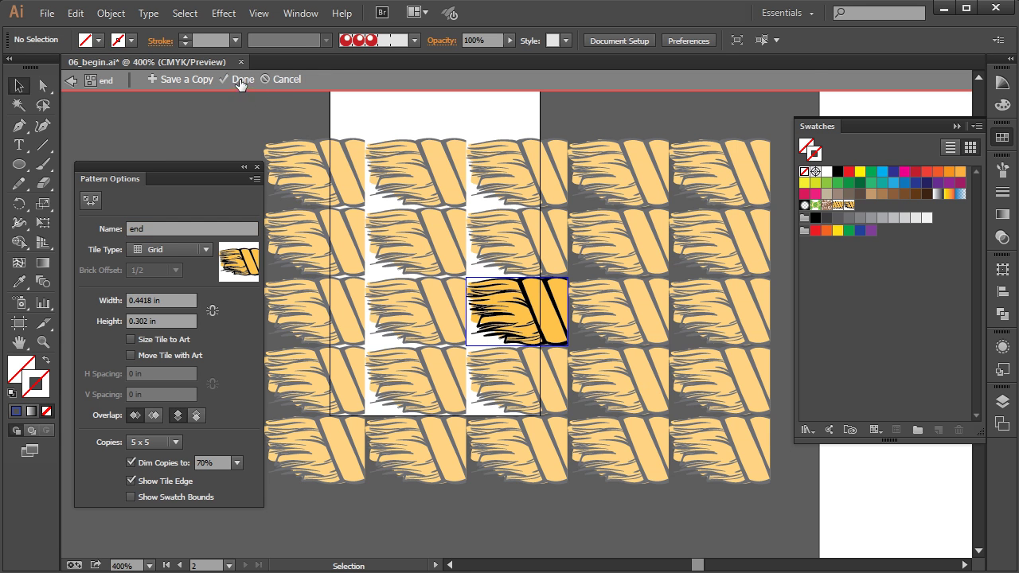
pyautogui.click(239, 79)
# - Make a pattern swatch named start from the frayed rope piece whose strands point right, and finish the pattern editing
pyautogui.click(496, 136)
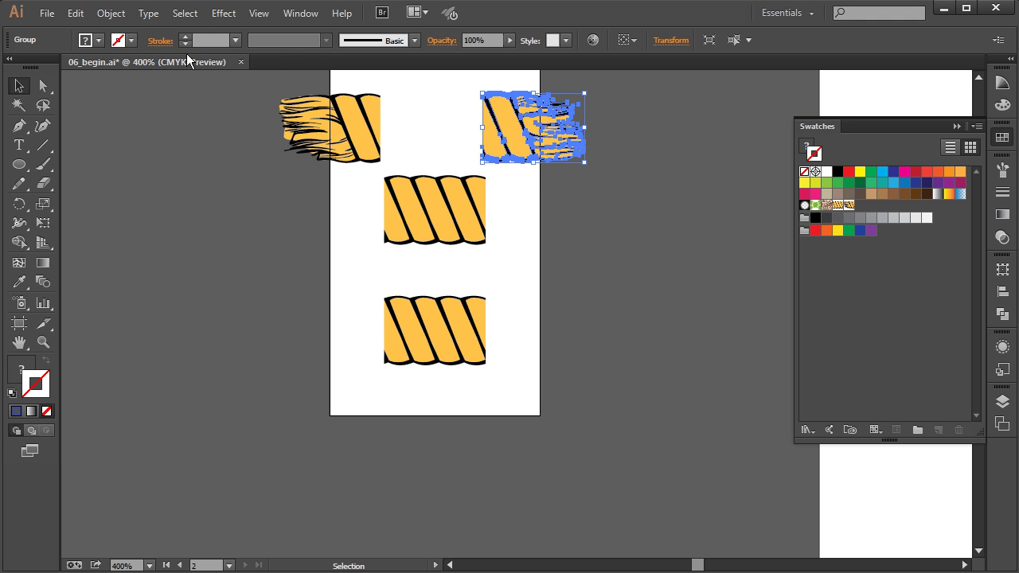
pyautogui.click(111, 14)
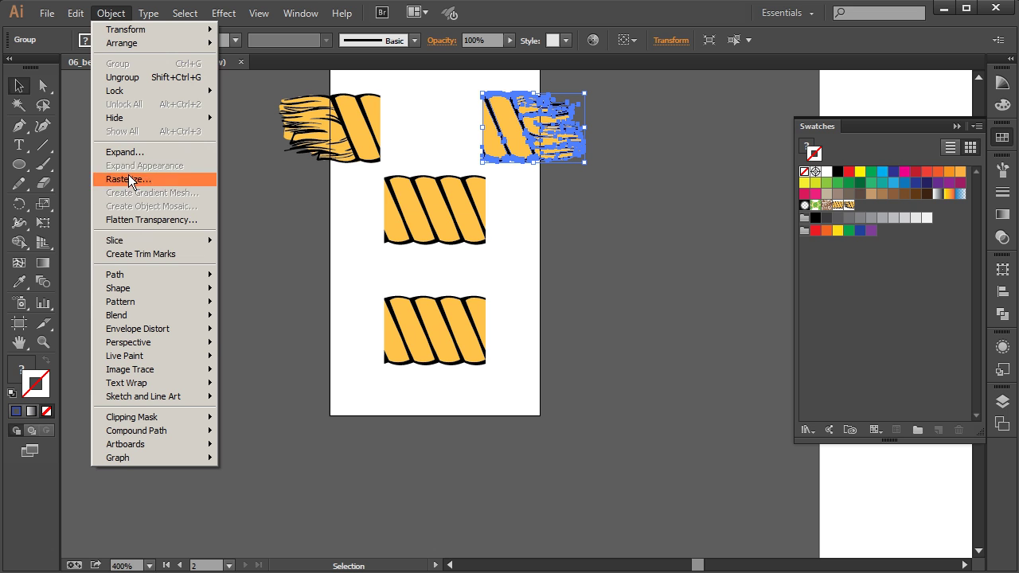
pyautogui.moveTo(144, 307)
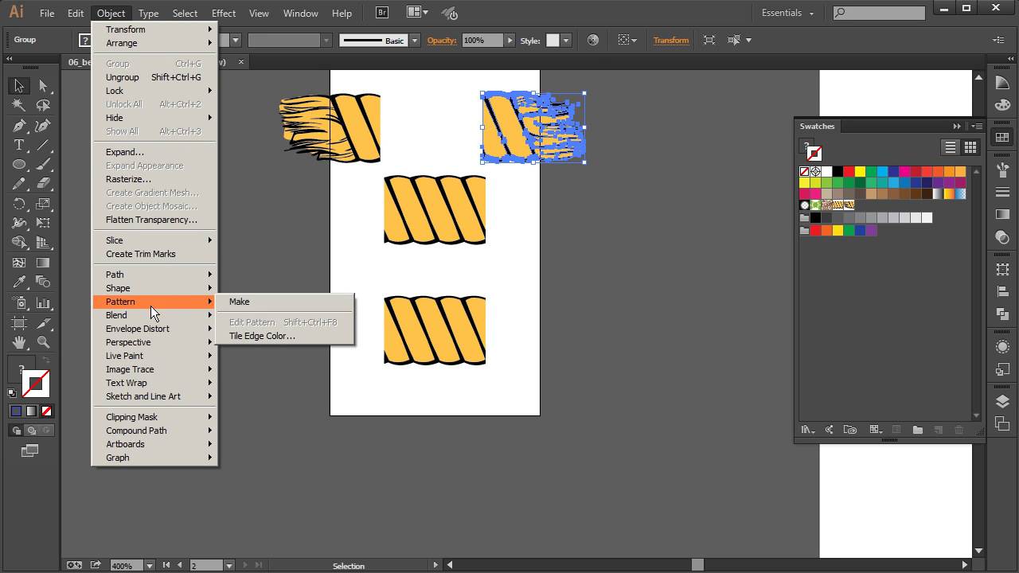
pyautogui.click(253, 304)
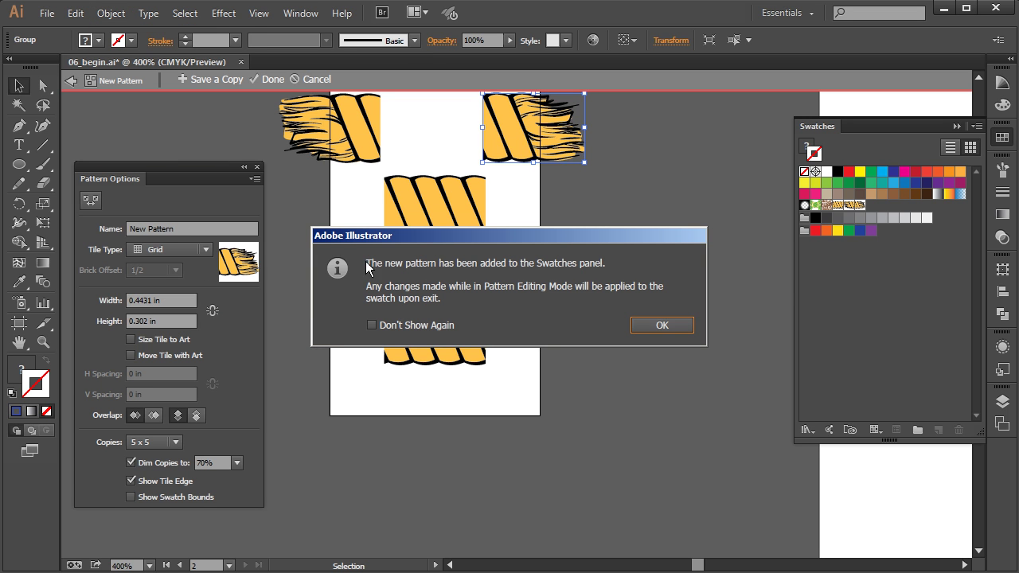
pyautogui.click(642, 324)
pyautogui.moveTo(209, 226); pyautogui.dragTo(132, 226)
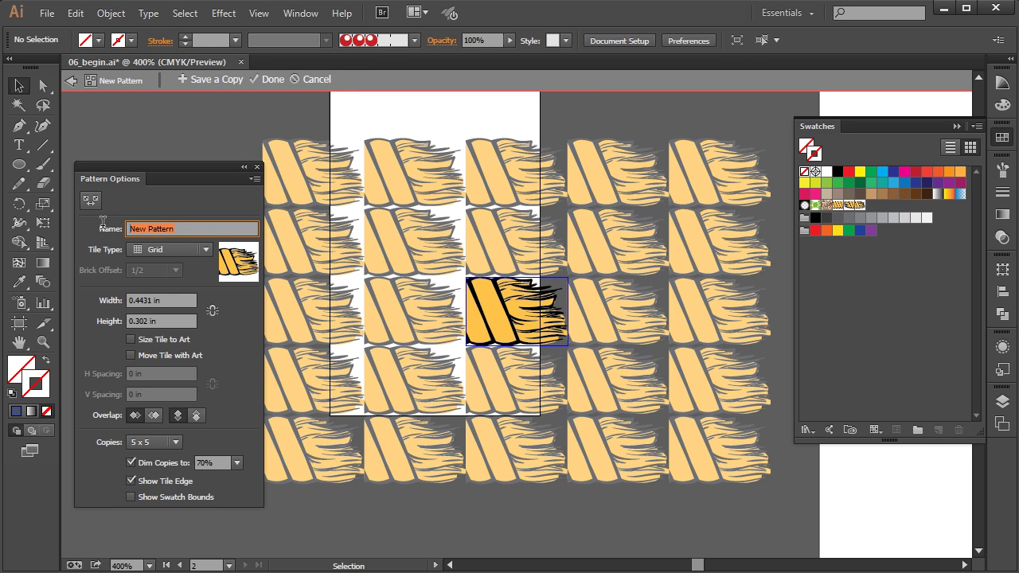
pyautogui.write('s')
pyautogui.press('Return')
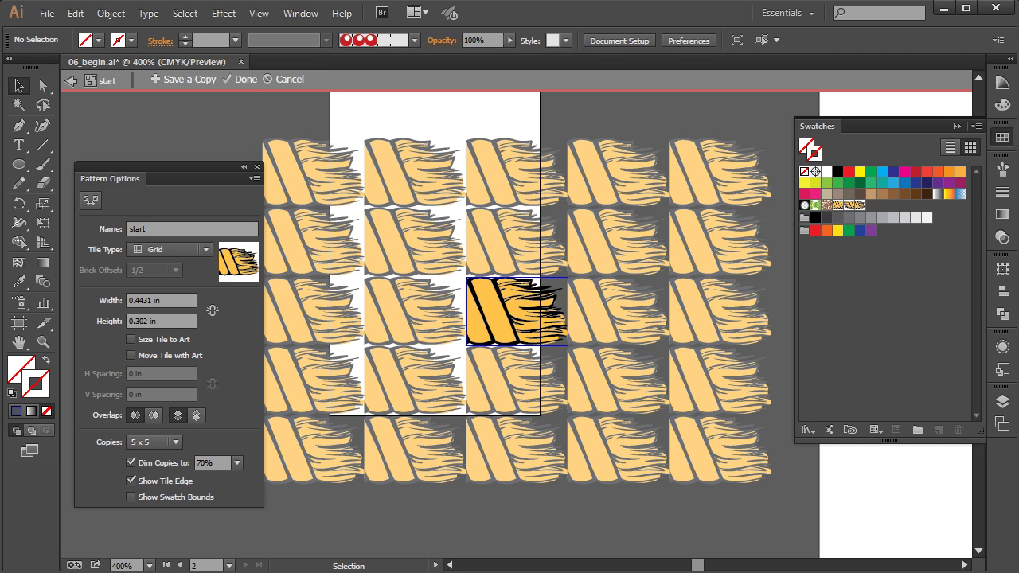
pyautogui.click(249, 83)
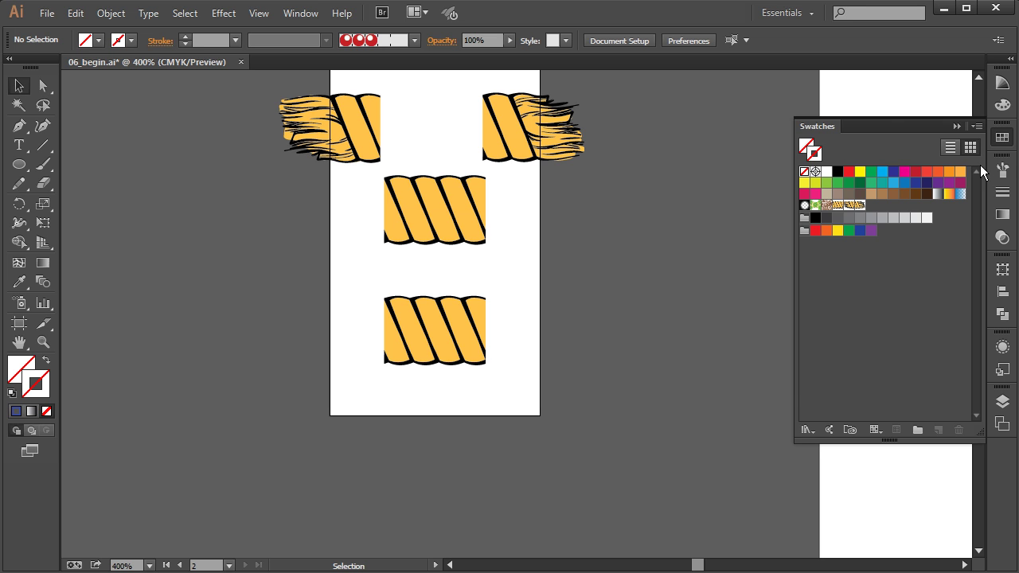
# - Create a new pattern brush named rope and use the center swatch as its side tile
pyautogui.click(1000, 173)
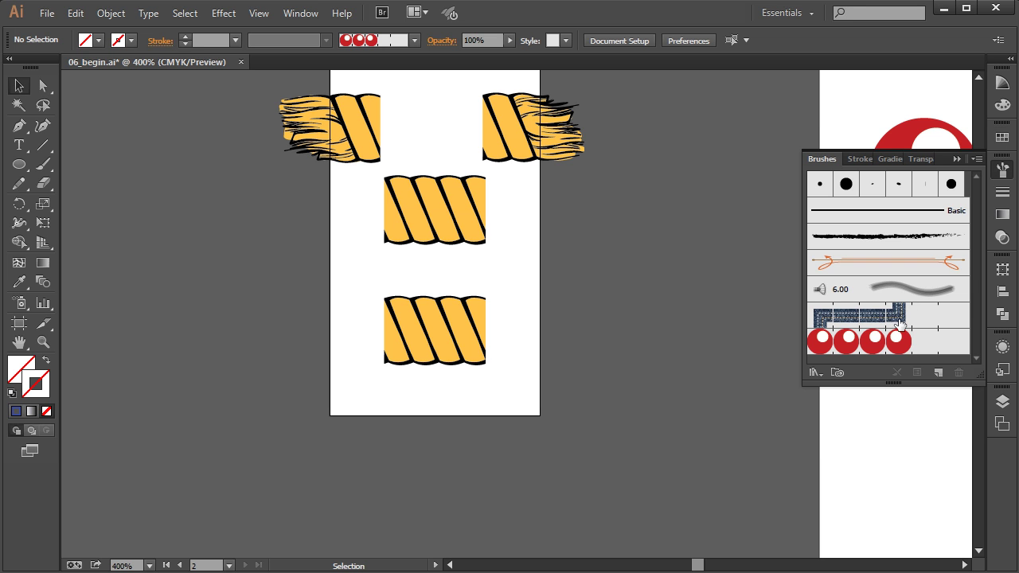
pyautogui.click(939, 372)
pyautogui.click(616, 280)
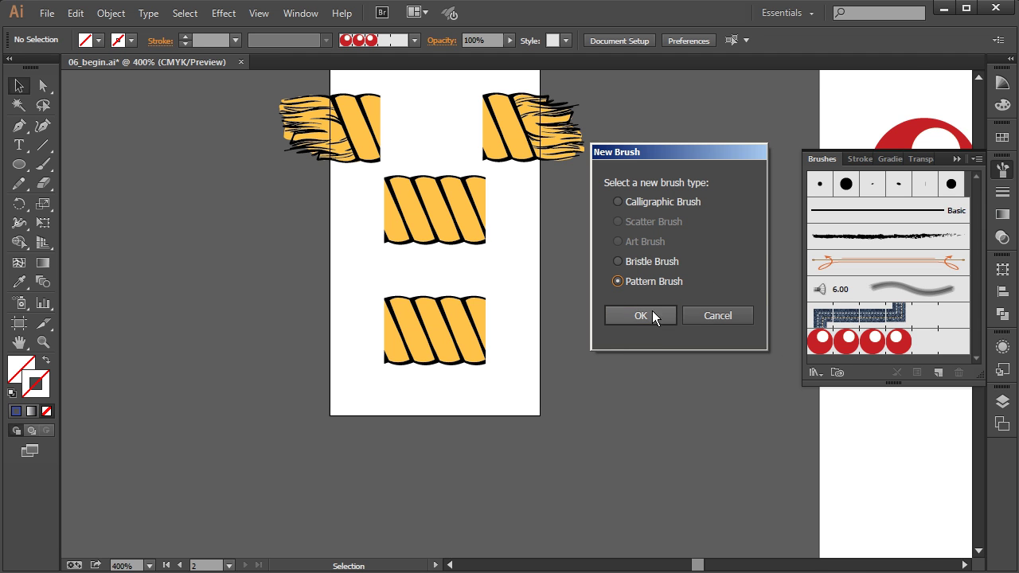
pyautogui.click(640, 315)
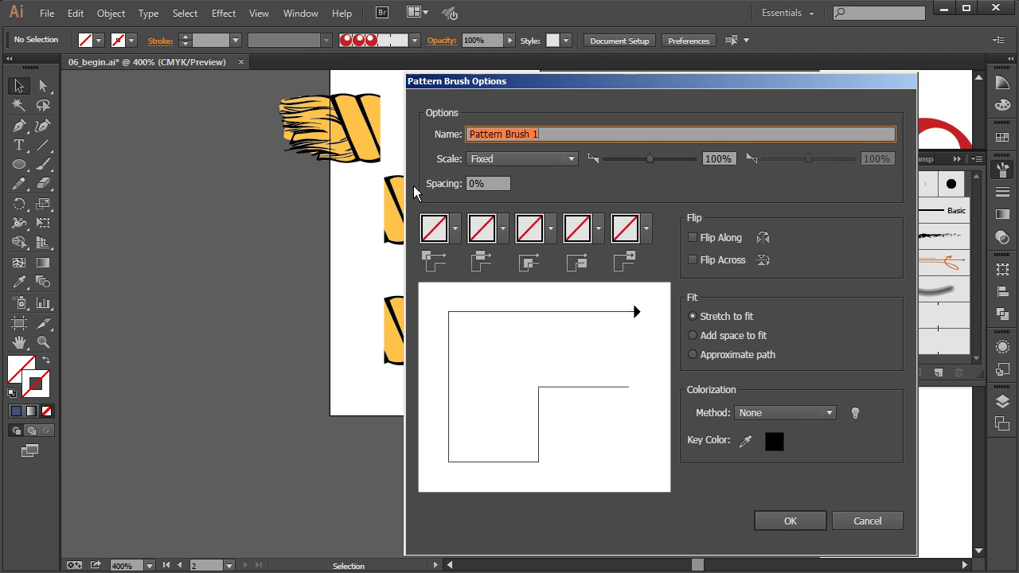
pyautogui.write('rope')
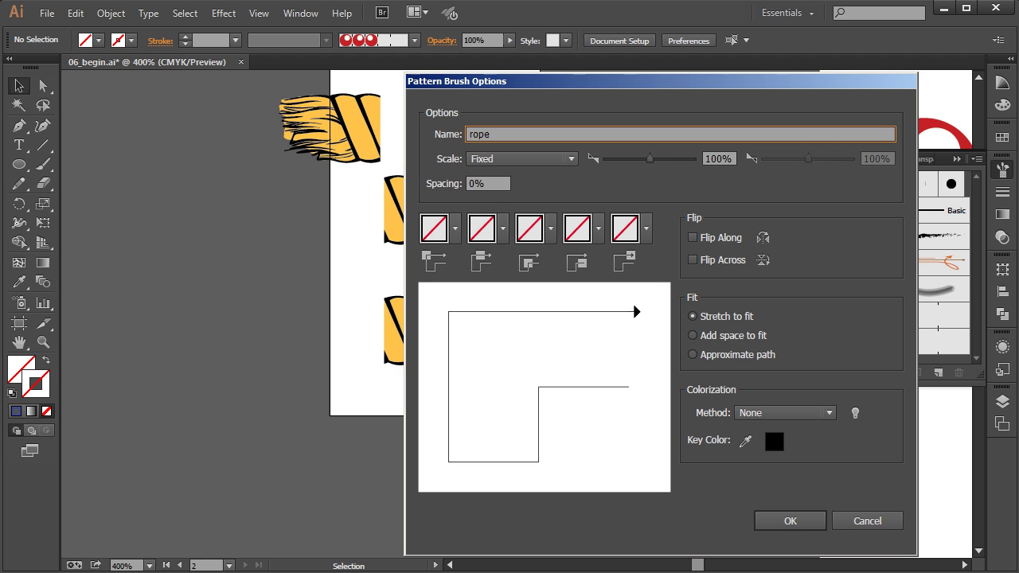
pyautogui.click(502, 231)
pyautogui.click(370, 346)
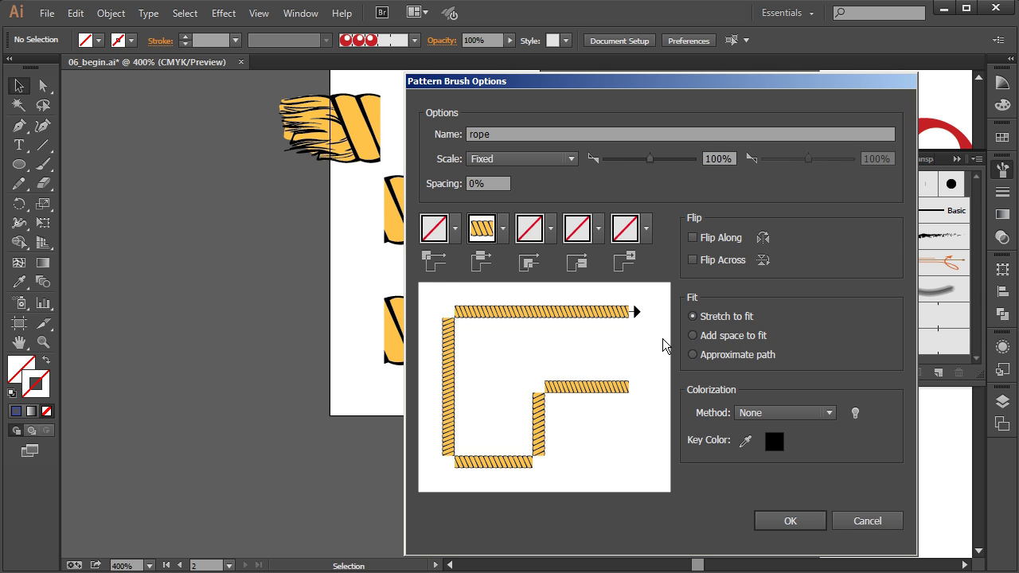
# - Set the rope brush's outer corner tile to Auto-Between
pyautogui.click(456, 228)
pyautogui.scroll(-2, 398, 331)
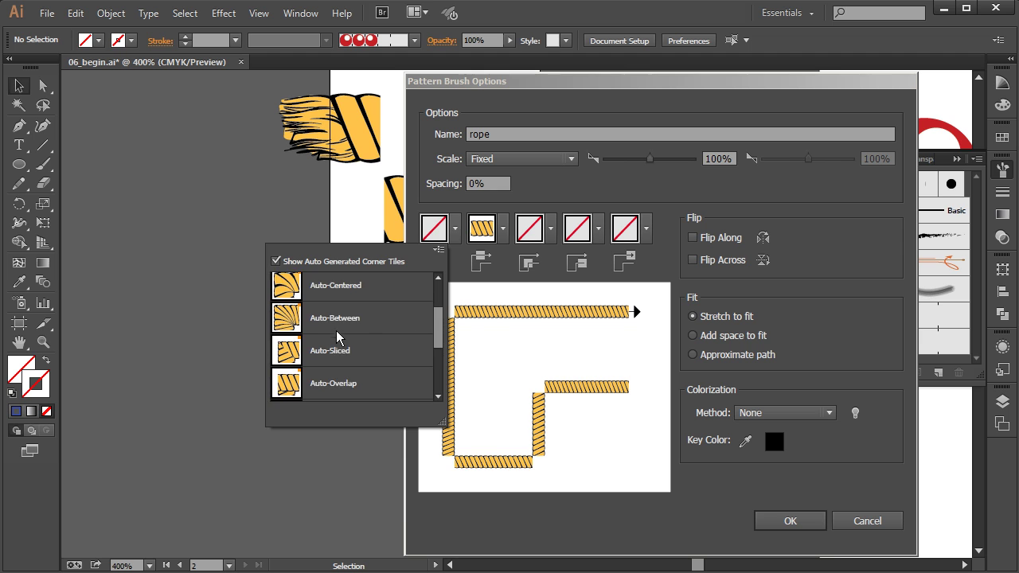
pyautogui.click(339, 324)
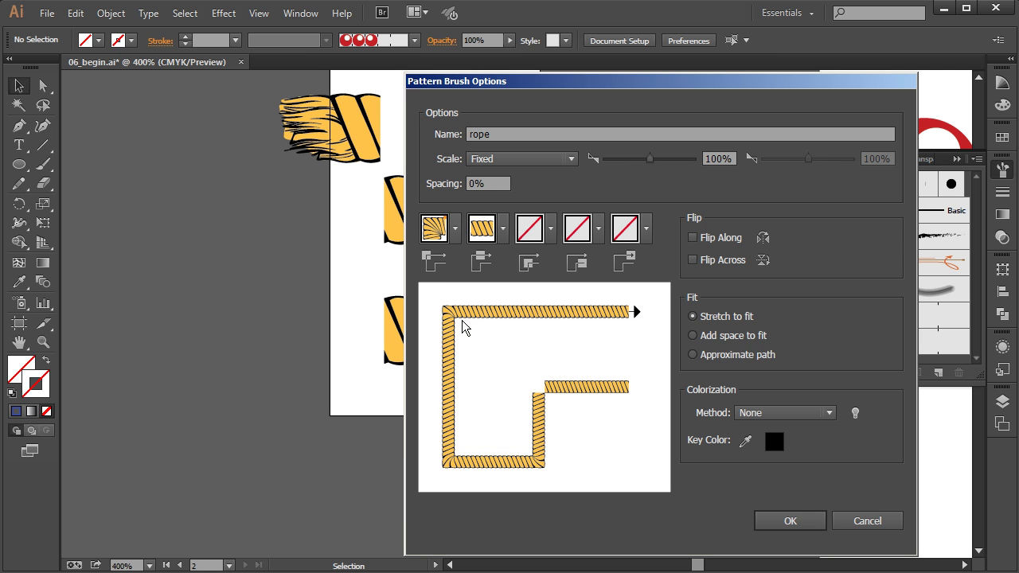
# - Try the Auto-Sliced and Auto-Overlap outer corner tiles, and return the tile to Auto-Between
pyautogui.click(455, 229)
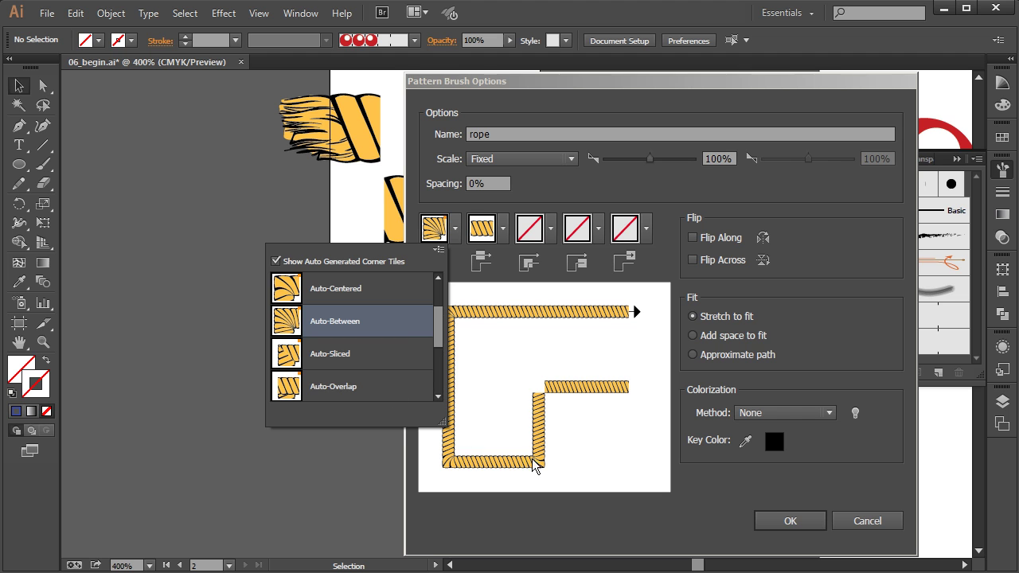
pyautogui.click(301, 355)
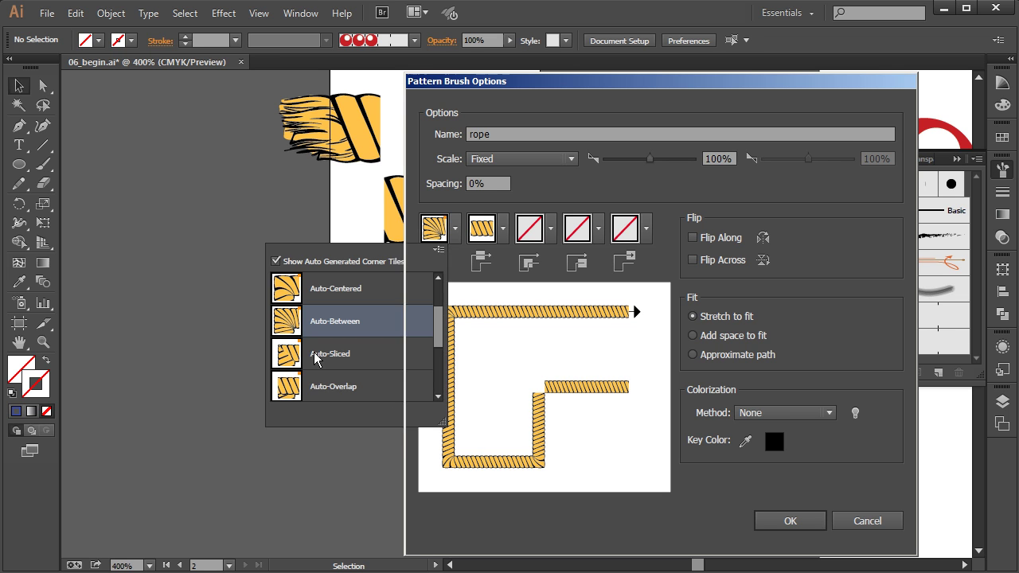
pyautogui.click(455, 228)
pyautogui.click(354, 399)
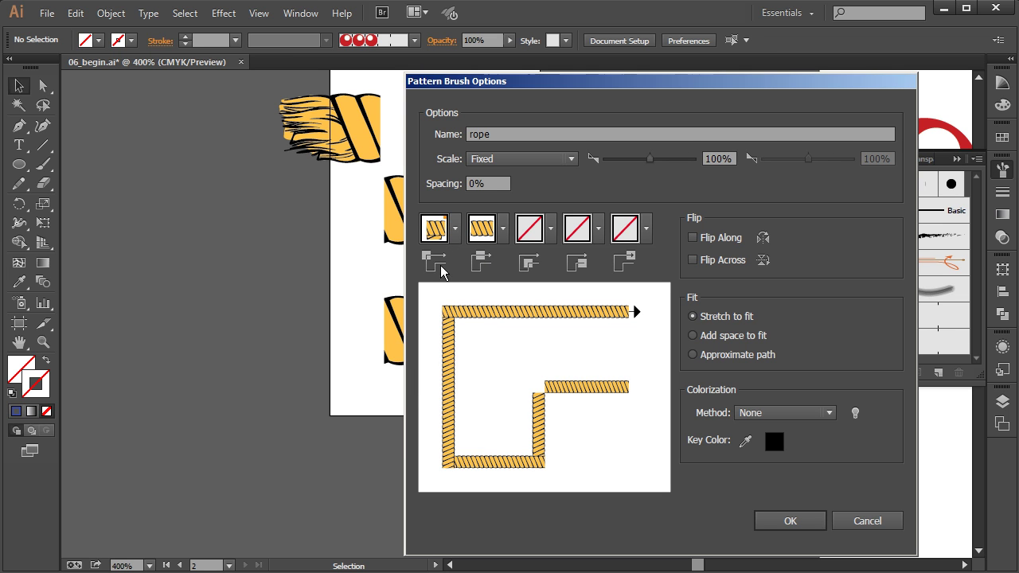
pyautogui.click(455, 229)
pyautogui.click(336, 332)
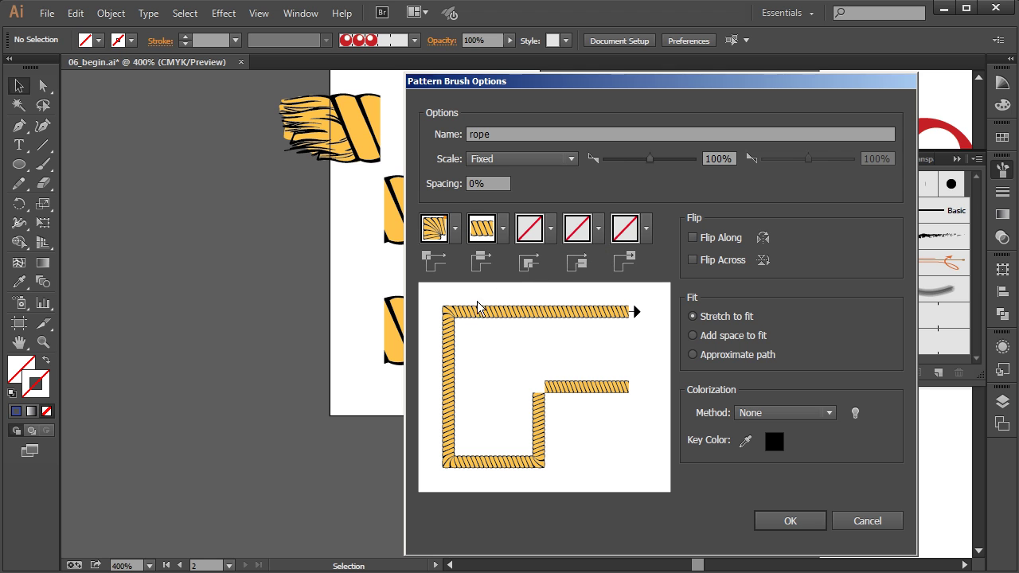
# - Set the inner corner tile to Auto-Between and use the end swatch as the start tile
pyautogui.click(538, 234)
pyautogui.click(432, 390)
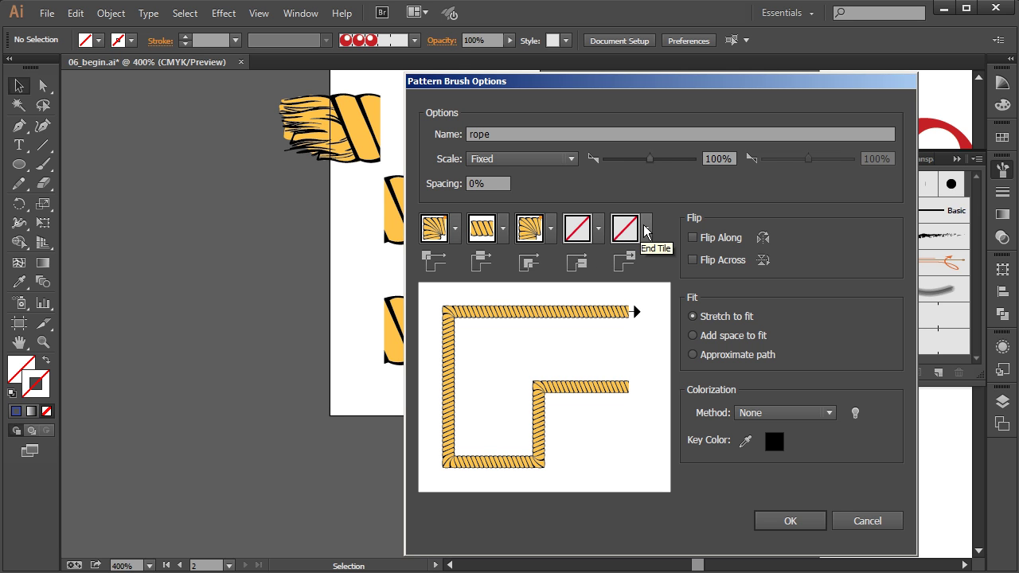
pyautogui.click(598, 230)
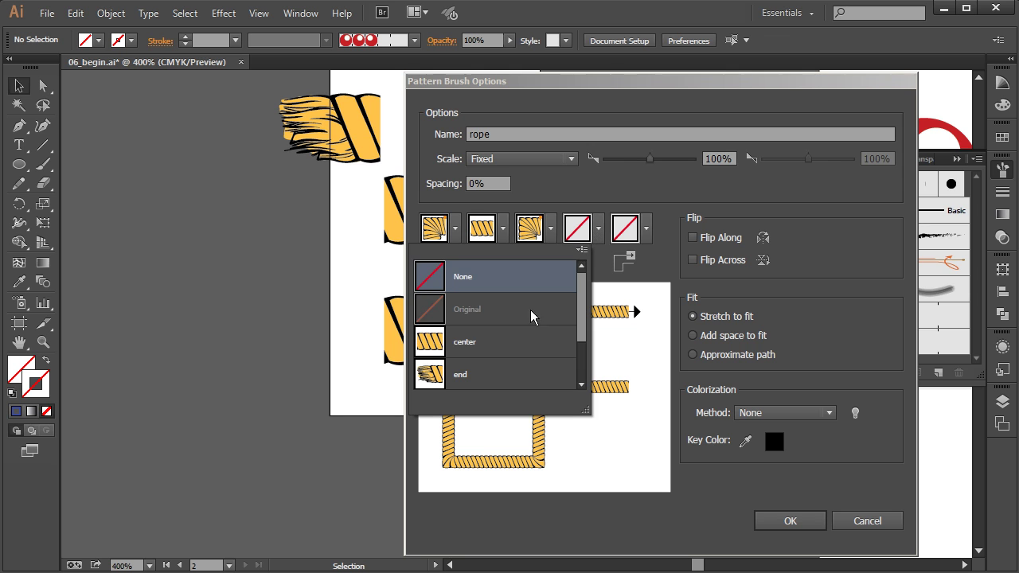
pyautogui.scroll(-2, 576, 333)
pyautogui.click(505, 380)
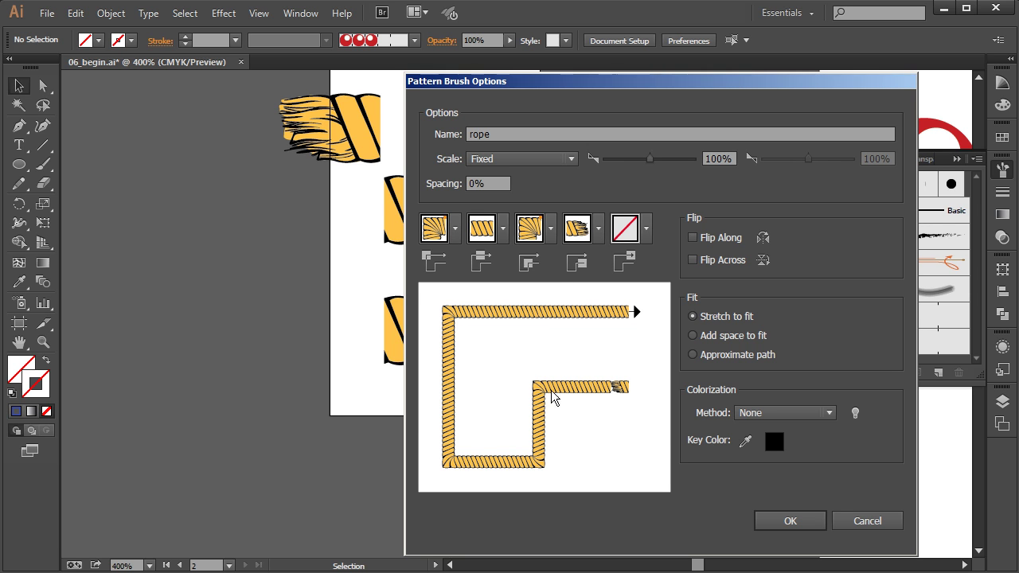
pyautogui.click(598, 230)
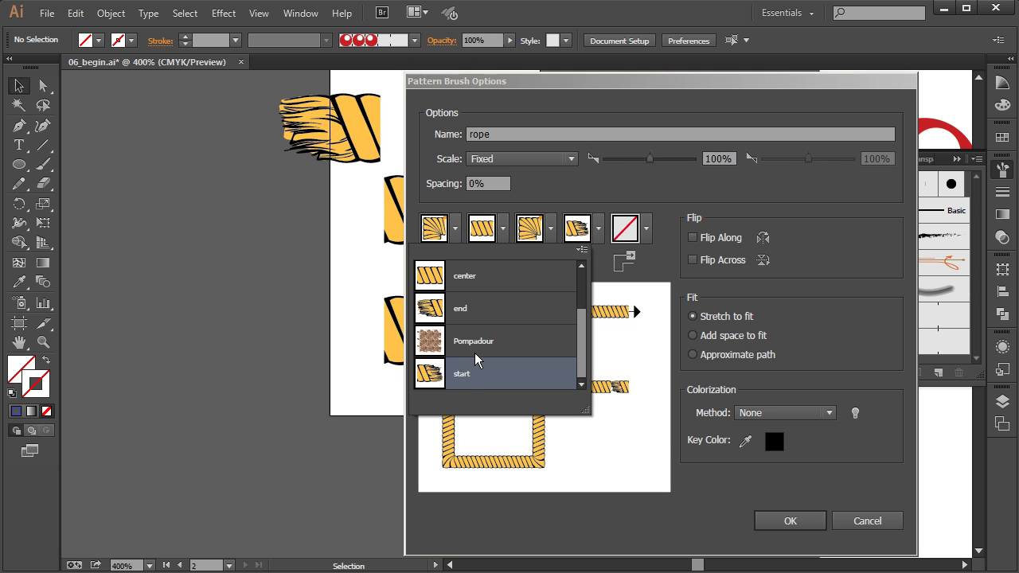
pyautogui.click(477, 312)
pyautogui.click(598, 230)
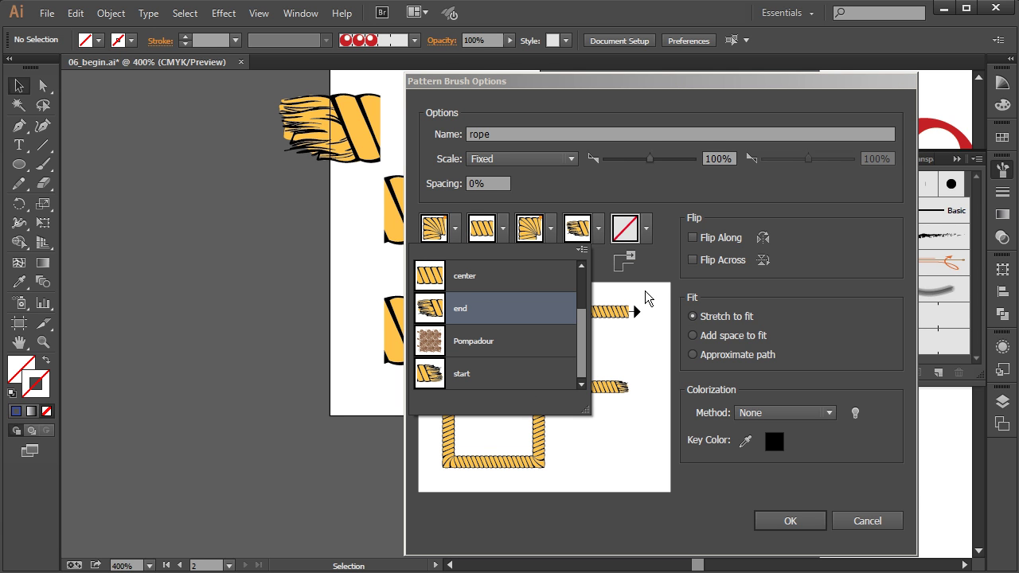
pyautogui.click(655, 268)
# - Use the start swatch as the rope brush's end tile and accept the brush options
pyautogui.click(645, 229)
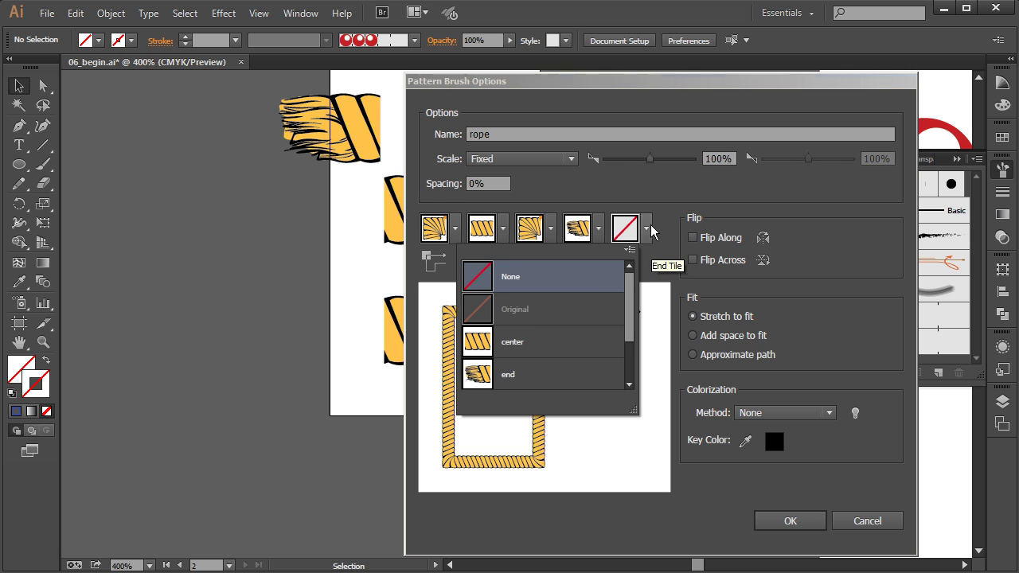
pyautogui.click(552, 378)
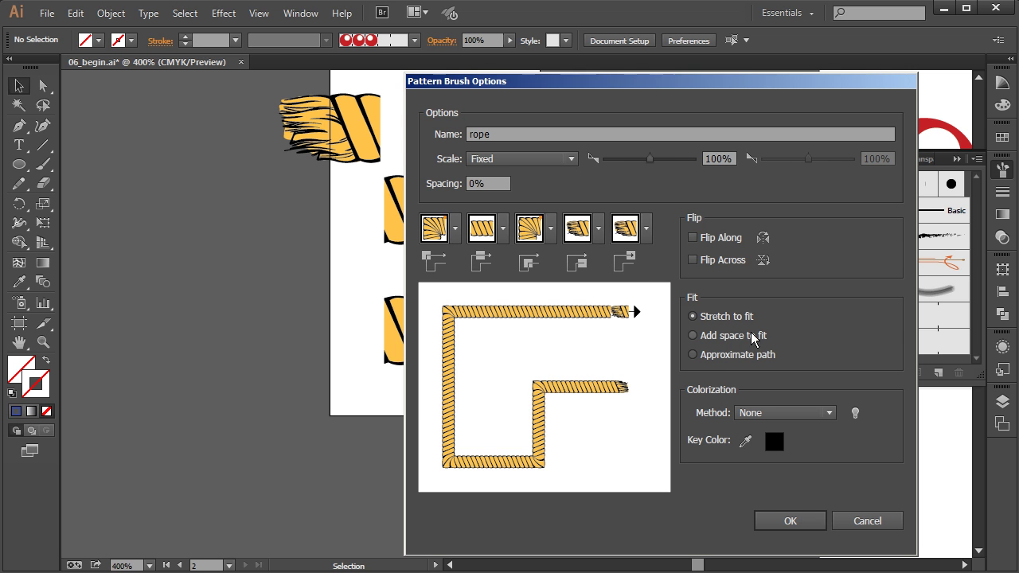
pyautogui.click(646, 229)
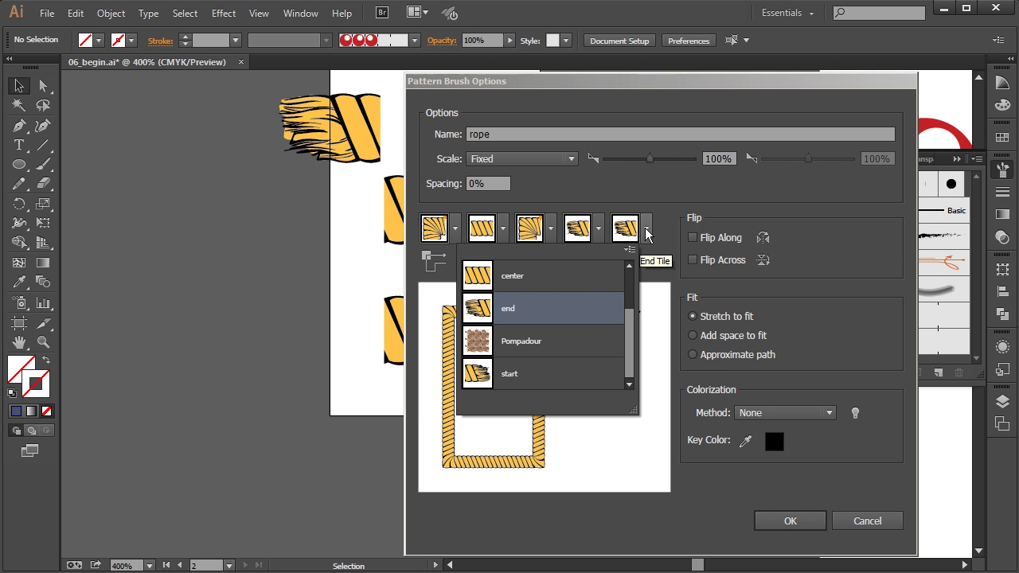
pyautogui.click(531, 374)
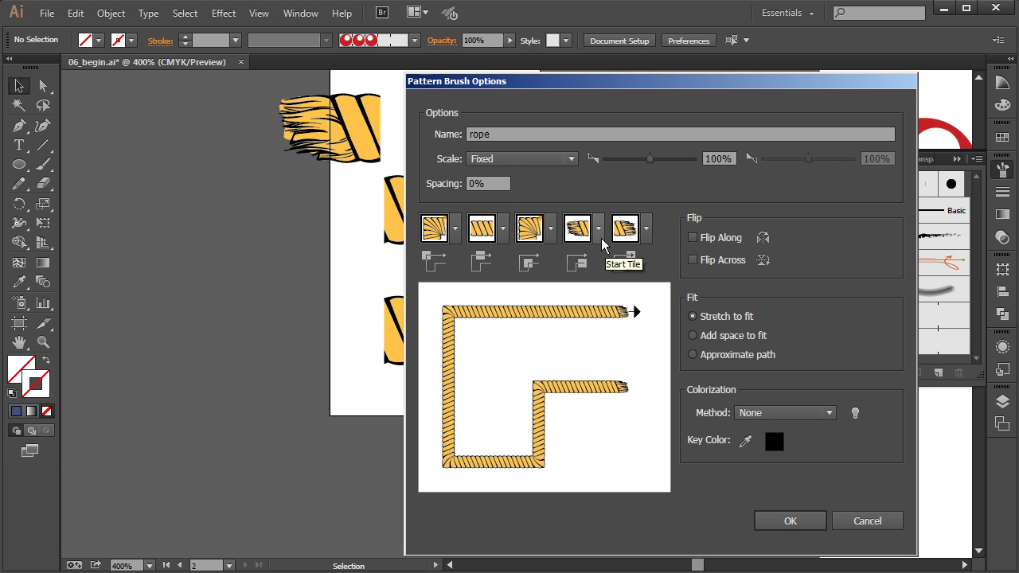
pyautogui.click(645, 230)
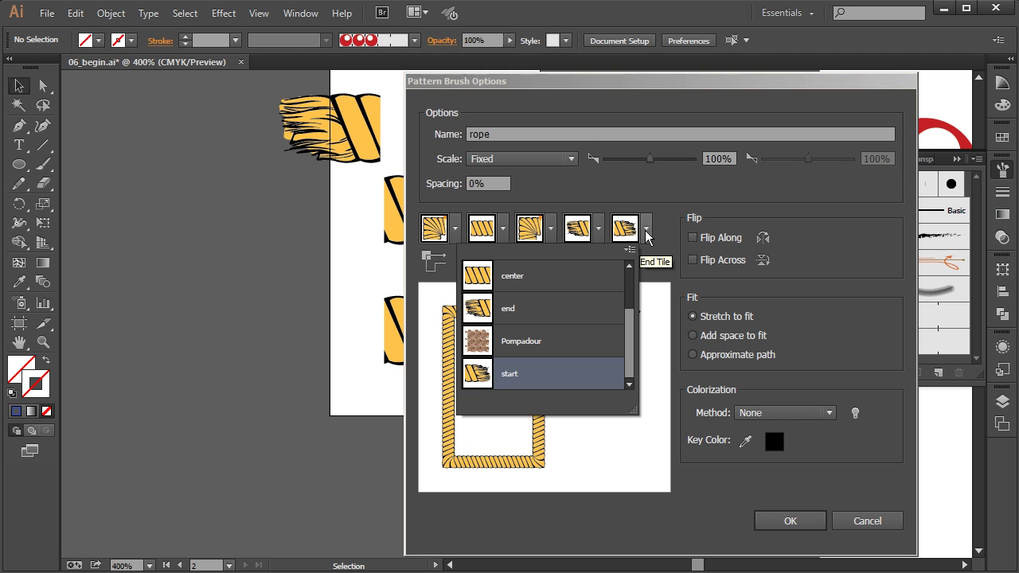
pyautogui.click(598, 229)
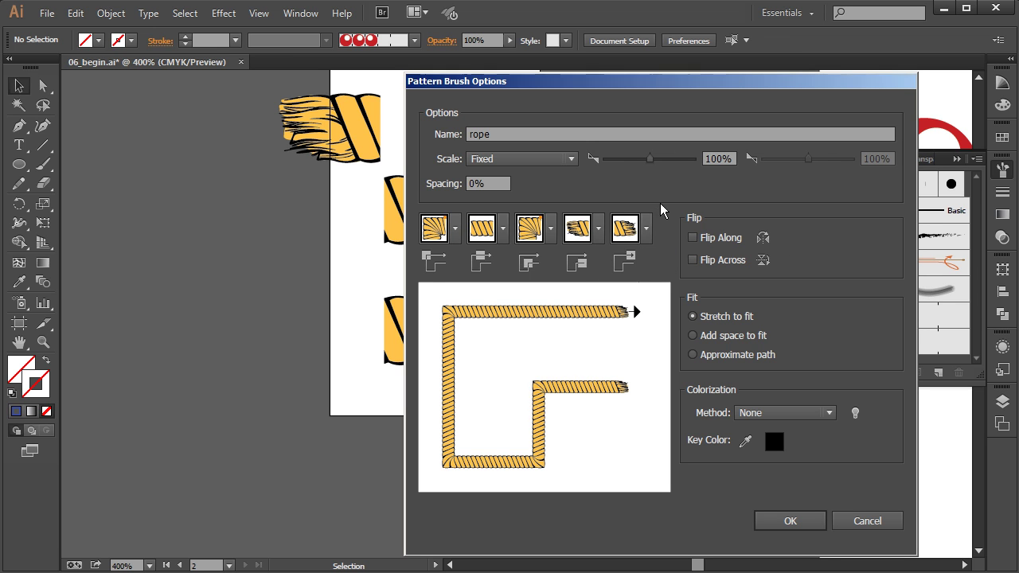
pyautogui.click(597, 229)
pyautogui.click(688, 241)
pyautogui.click(796, 523)
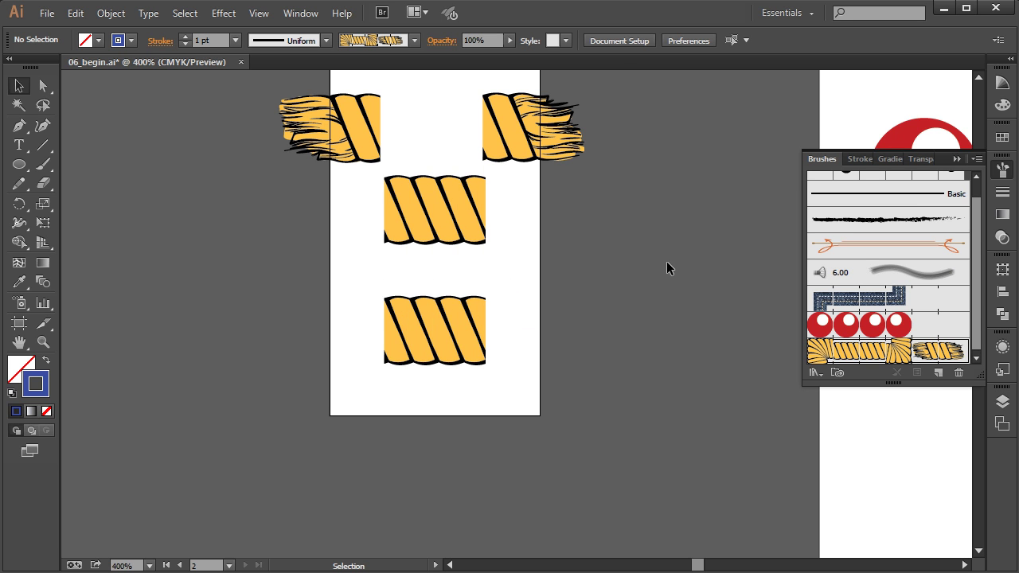
# - Paint a large S-shaped stroke with the rope brush on the artboard that holds the red circle
pyautogui.moveTo(656, 358); pyautogui.dragTo(269, 353)
pyautogui.hotkey('ctrl', '-')
pyautogui.hotkey('ctrl', '-')
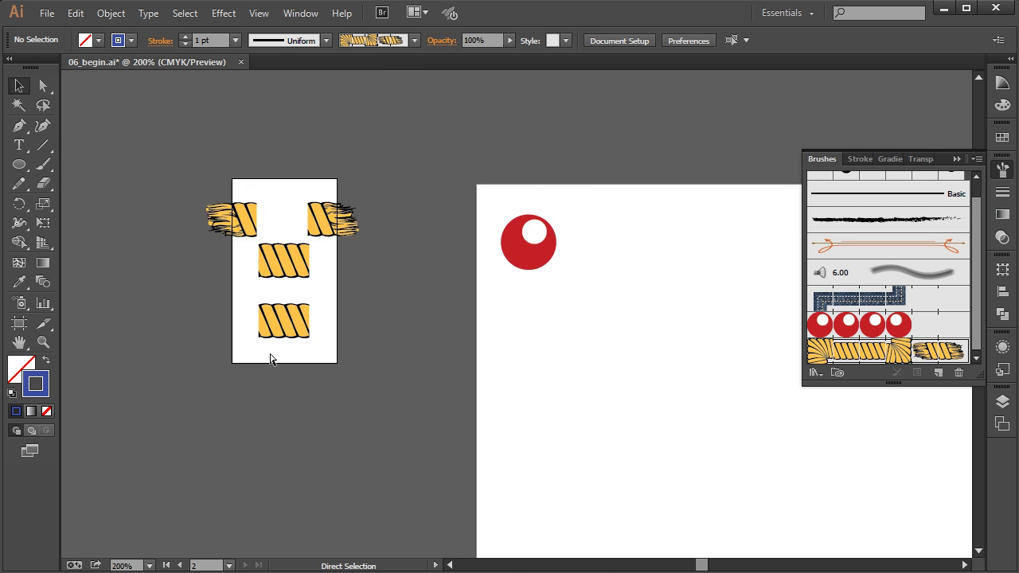
pyautogui.moveTo(697, 428); pyautogui.dragTo(414, 338)
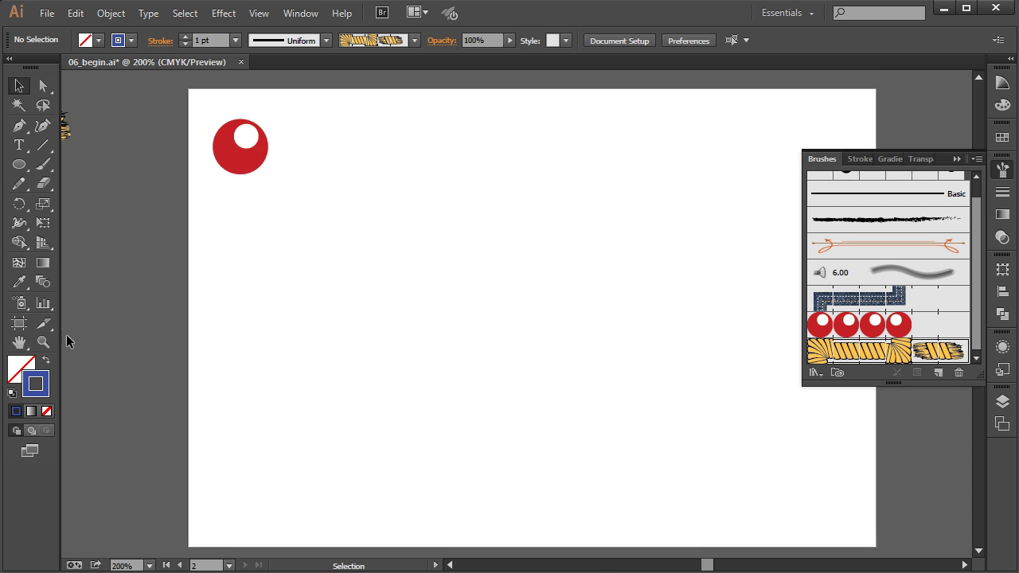
pyautogui.click(42, 165)
pyautogui.moveTo(635, 270)
pyautogui.mouseDown()
pyautogui.moveTo(626, 247)
pyautogui.moveTo(541, 187)
pyautogui.moveTo(443, 192)
pyautogui.moveTo(384, 236)
pyautogui.moveTo(514, 322)
pyautogui.moveTo(620, 420)
pyautogui.moveTo(263, 422)
pyautogui.mouseUp()
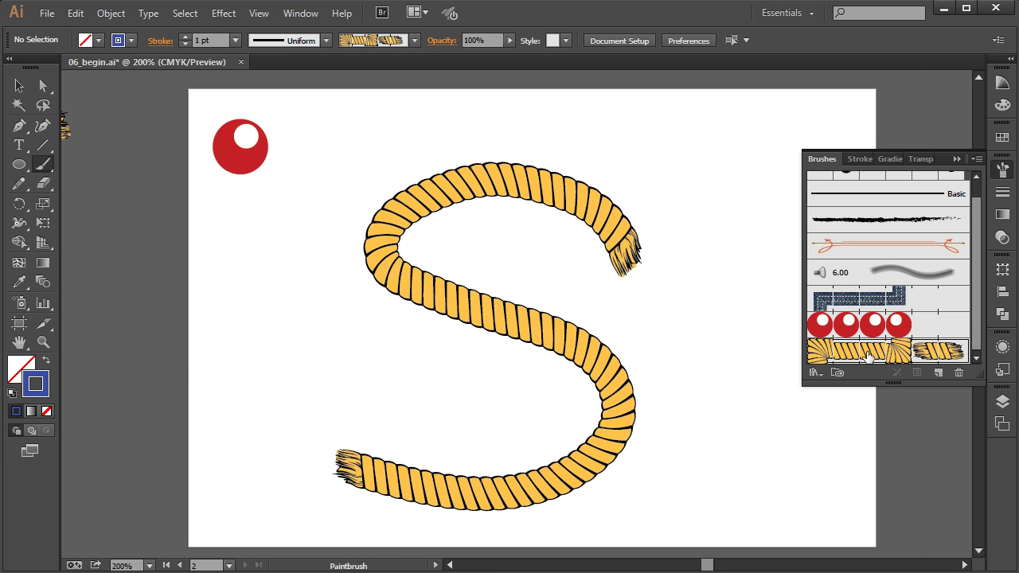
# - Reopen the rope pattern brush's options and reduce its fixed scale to 71%
pyautogui.doubleClick(941, 347)
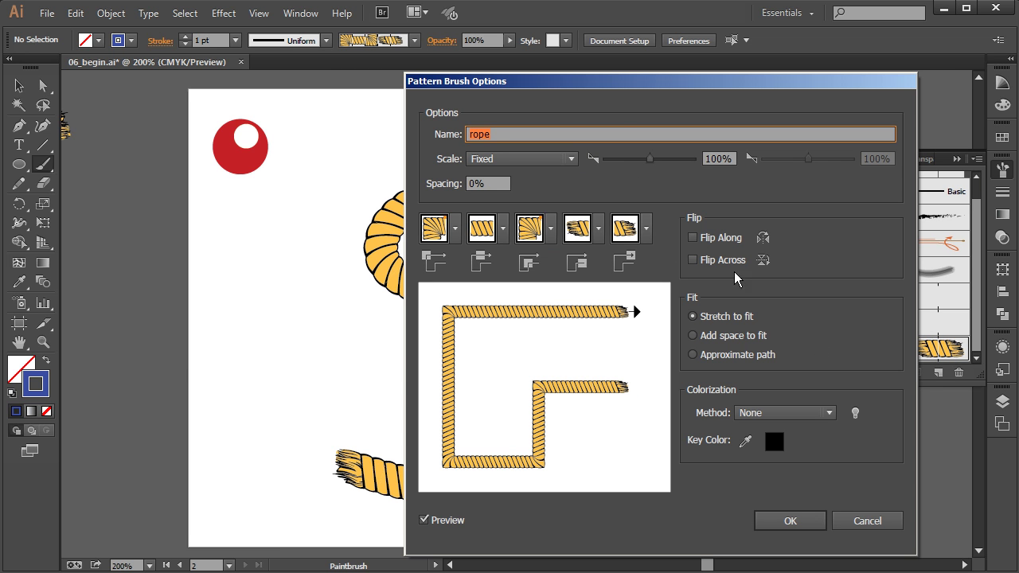
pyautogui.moveTo(564, 81); pyautogui.dragTo(674, 70)
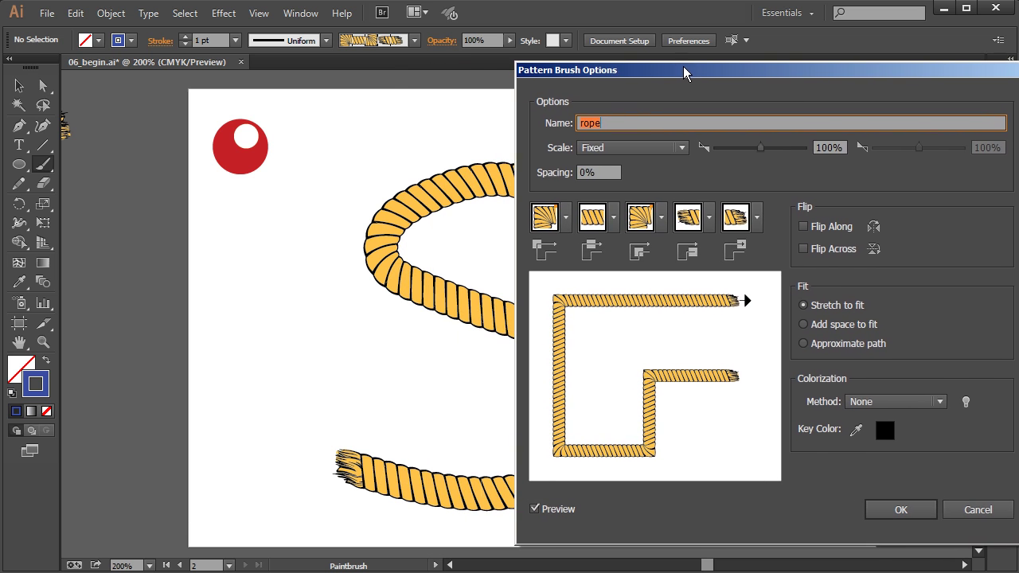
pyautogui.moveTo(761, 153); pyautogui.dragTo(749, 152)
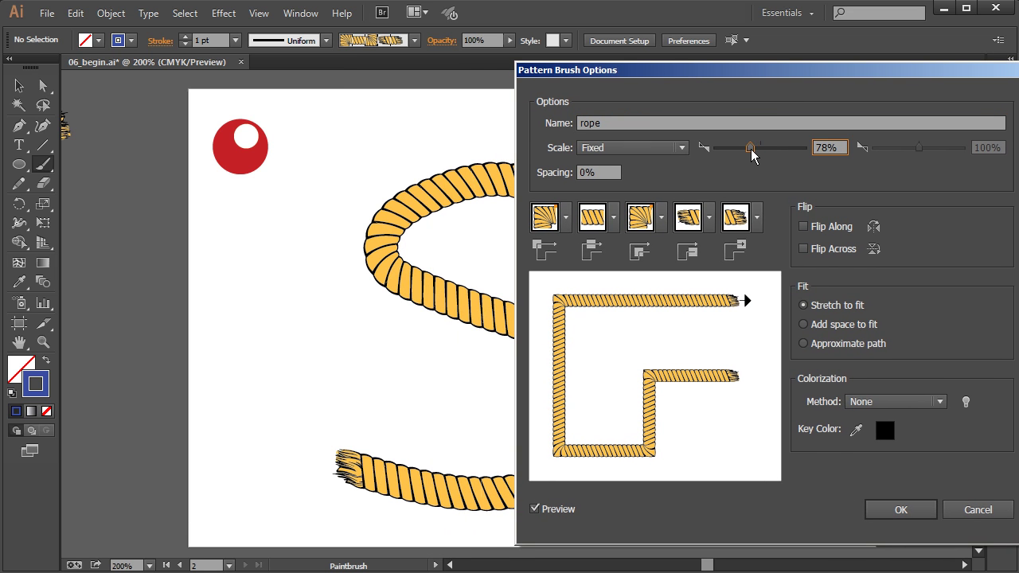
pyautogui.moveTo(649, 78)
pyautogui.mouseDown()
pyautogui.moveTo(662, 77)
pyautogui.moveTo(616, 76)
pyautogui.moveTo(627, 73)
pyautogui.mouseUp()
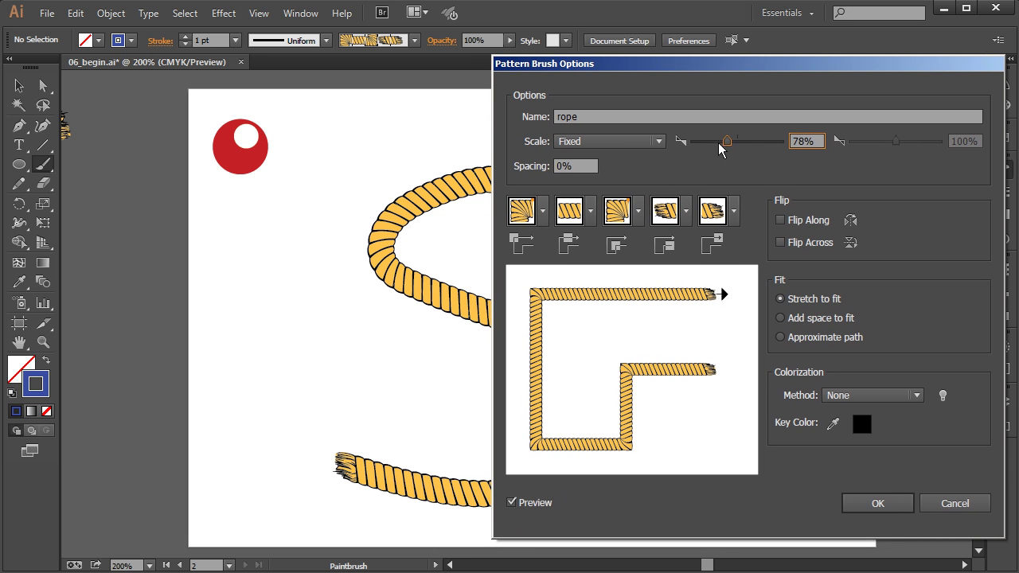
pyautogui.moveTo(725, 148)
pyautogui.mouseDown()
pyautogui.moveTo(713, 149)
pyautogui.moveTo(729, 150)
pyautogui.mouseUp()
# - Try the Tints, Tints and Shades, and Hue Shift colorization methods on the rope brush, comparing them on the S-shaped stroke
pyautogui.click(845, 396)
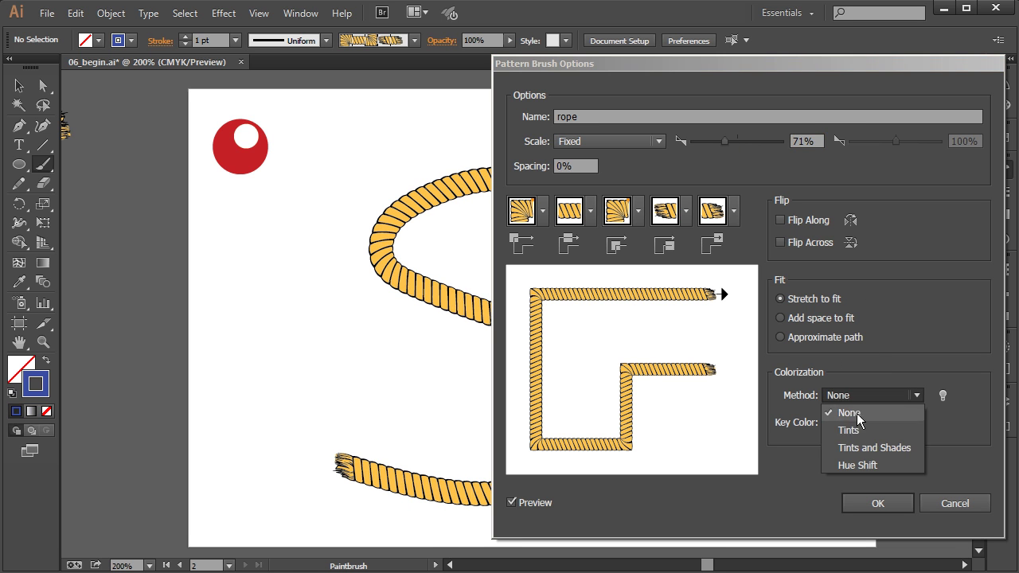
pyautogui.click(862, 430)
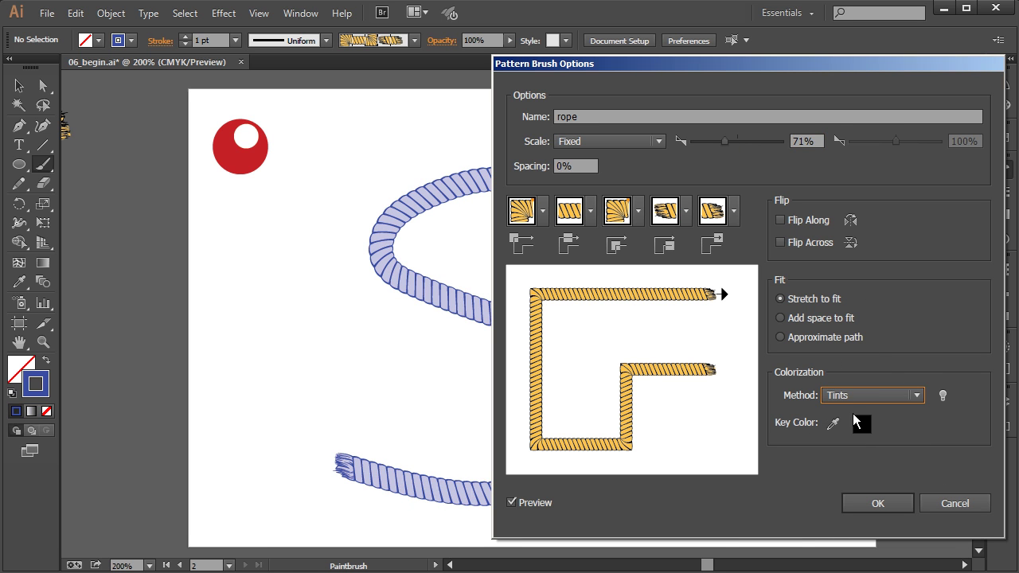
pyautogui.click(860, 394)
pyautogui.click(859, 448)
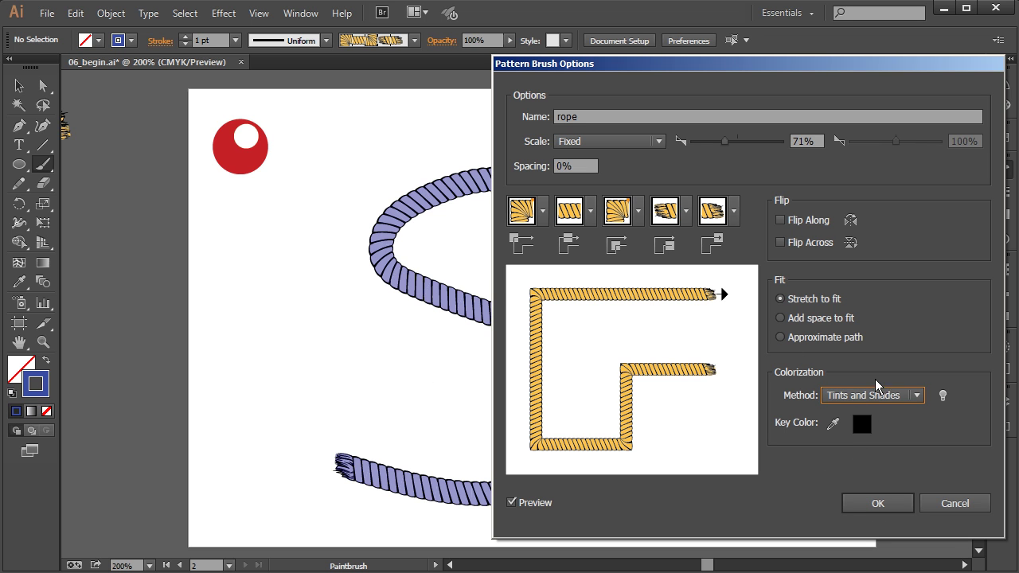
pyautogui.click(883, 396)
pyautogui.click(873, 430)
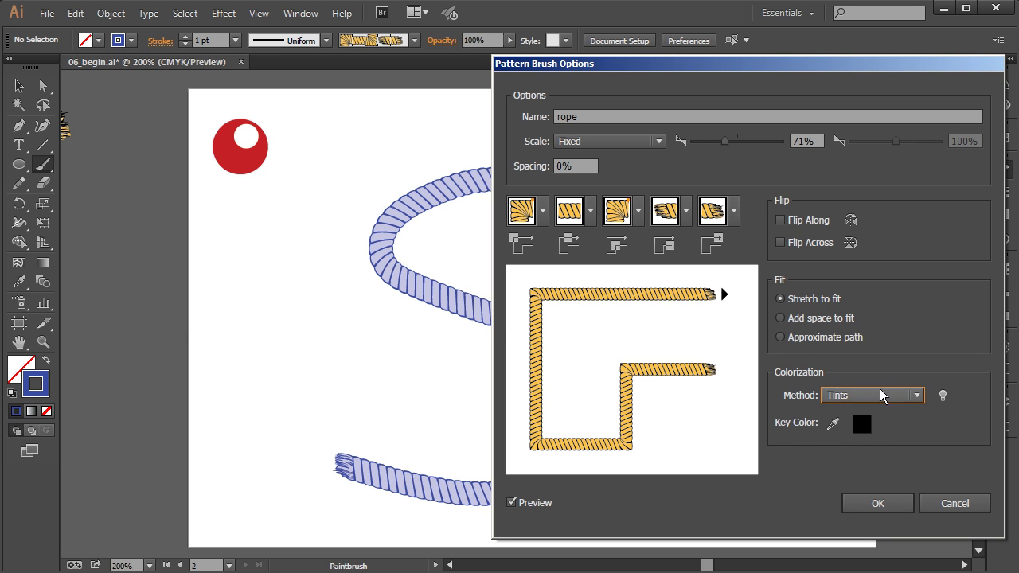
pyautogui.click(871, 395)
pyautogui.click(868, 467)
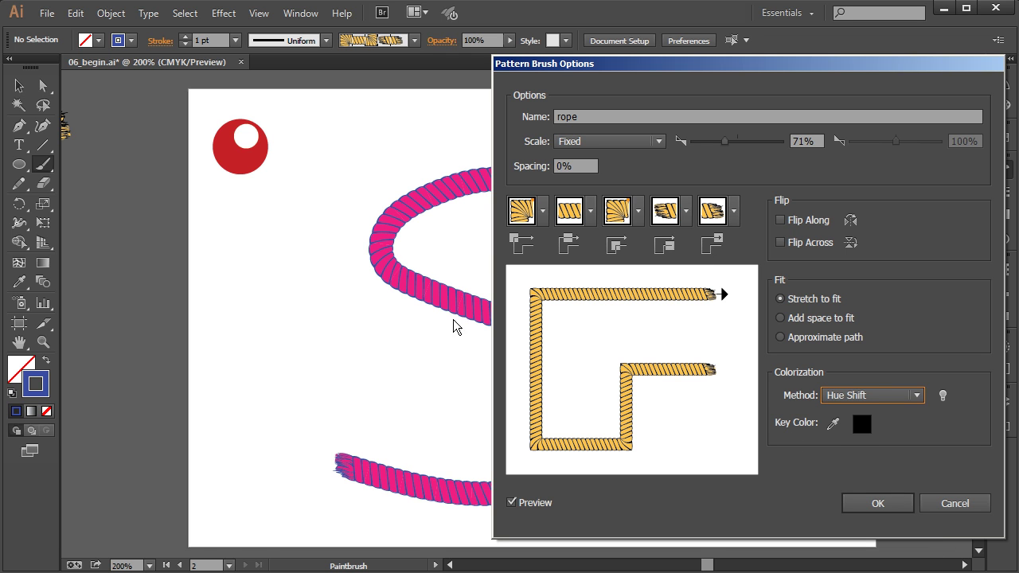
# - Set the rope brush's colorization method to Tints and Shades, accept the options, and apply the changes to existing strokes
pyautogui.click(894, 395)
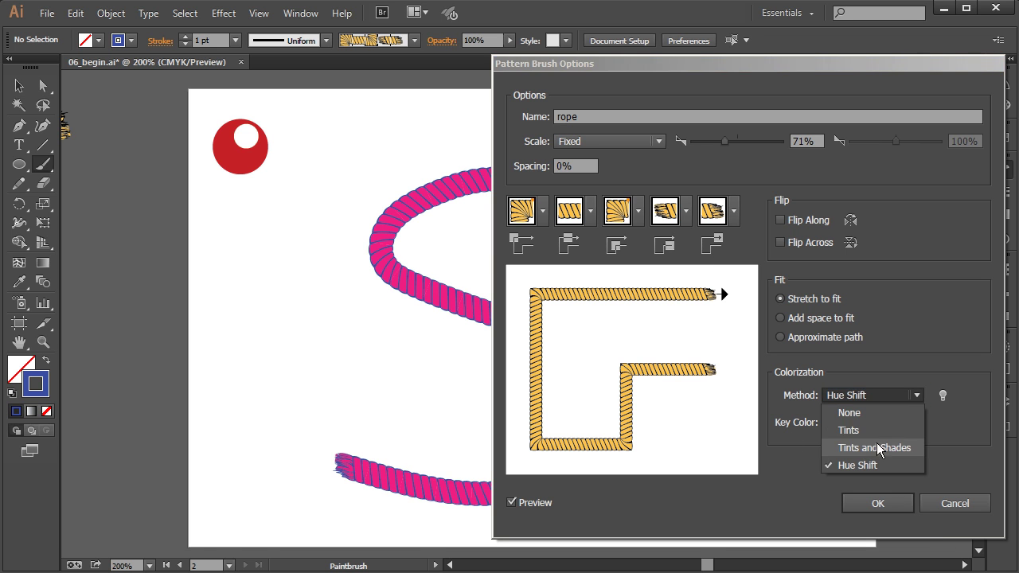
pyautogui.click(867, 448)
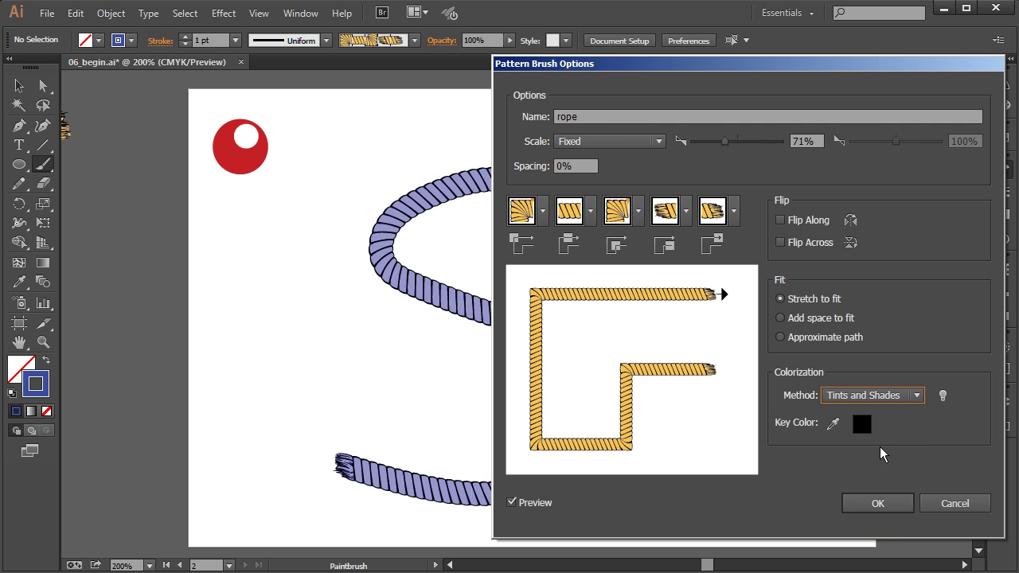
pyautogui.click(888, 504)
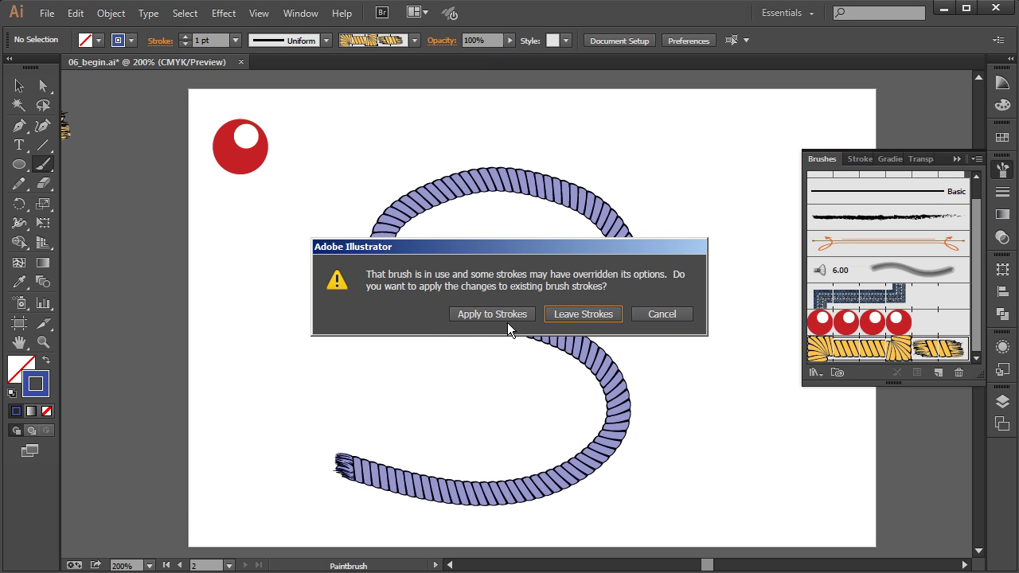
pyautogui.click(491, 314)
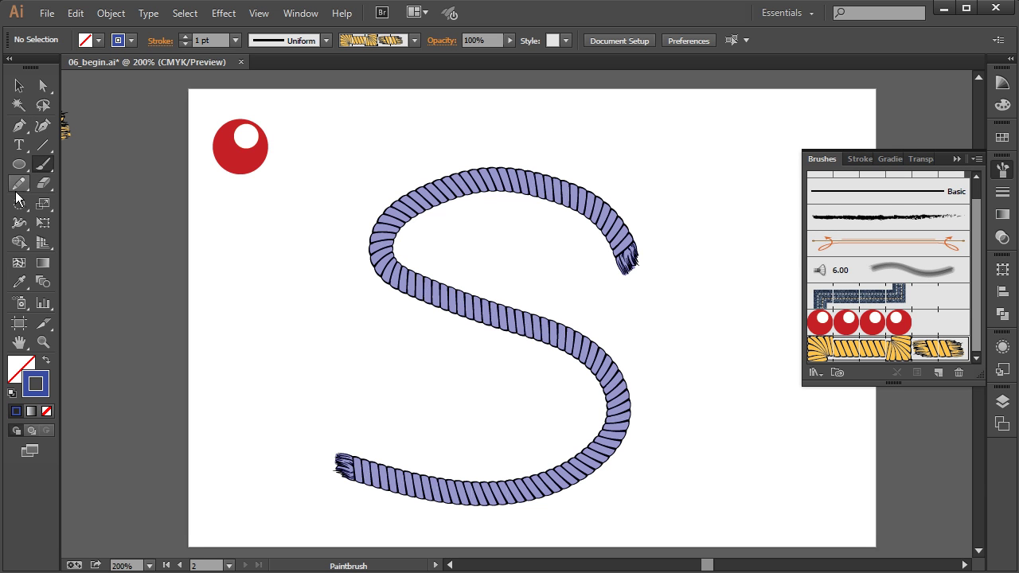
# - Draw a tall rectangle over the right edge of the S-shaped rope and apply the rope brush to its outline
pyautogui.click(20, 165)
pyautogui.moveTo(20, 165); pyautogui.dragTo(75, 167)
pyautogui.moveTo(620, 113); pyautogui.dragTo(802, 406)
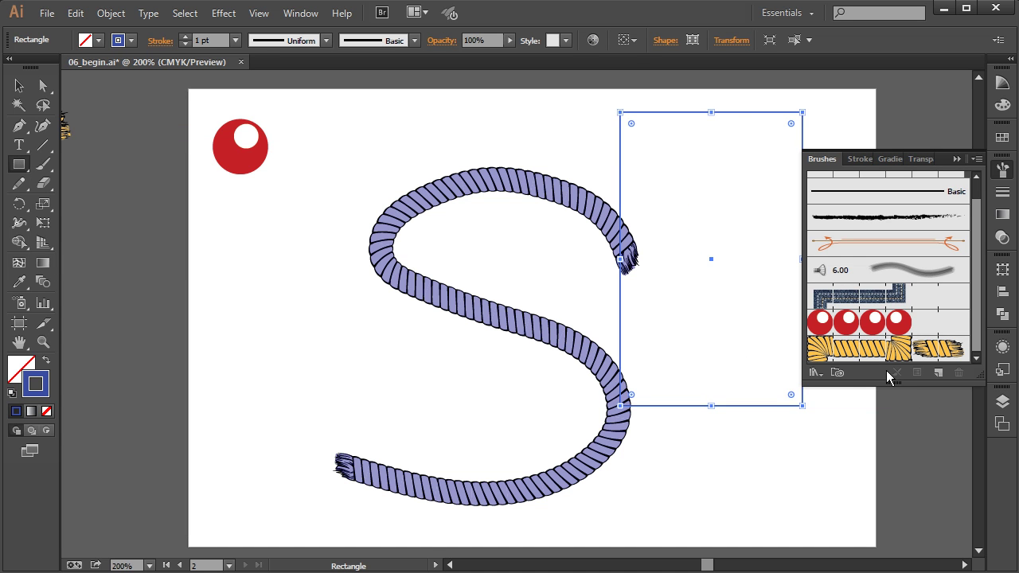
pyautogui.click(927, 348)
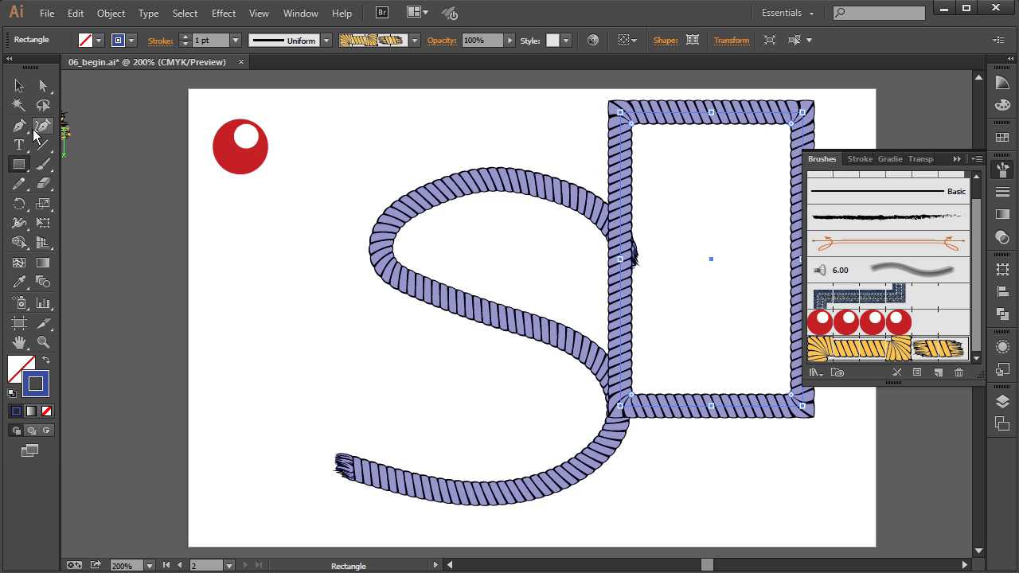
# - Move the S-shaped rope left and the rope rectangle slightly down and left to separate them, then deselect and collapse the brush list
pyautogui.press('v')
pyautogui.moveTo(407, 197); pyautogui.dragTo(322, 205)
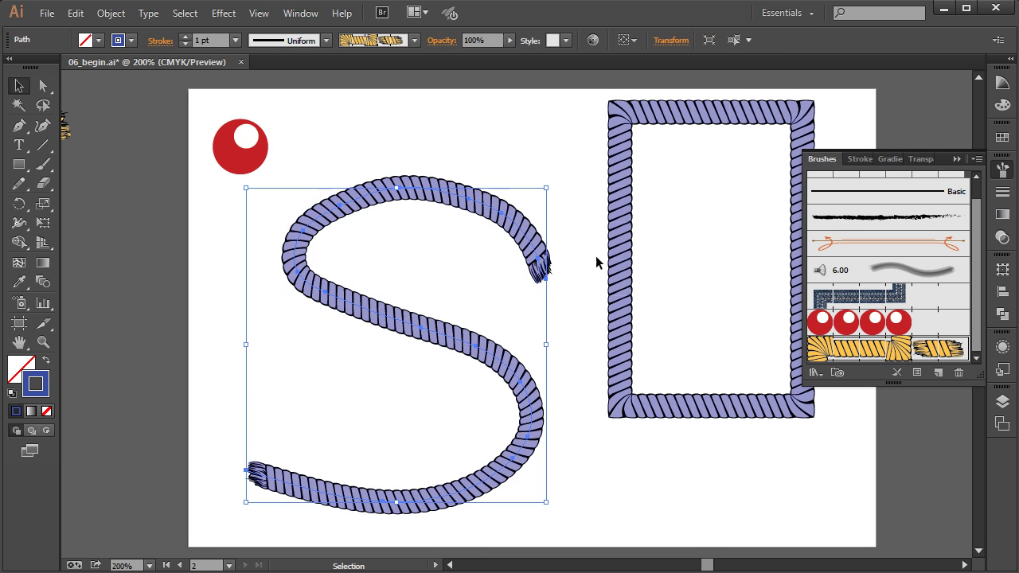
pyautogui.moveTo(729, 118); pyautogui.dragTo(701, 154)
pyautogui.click(955, 146)
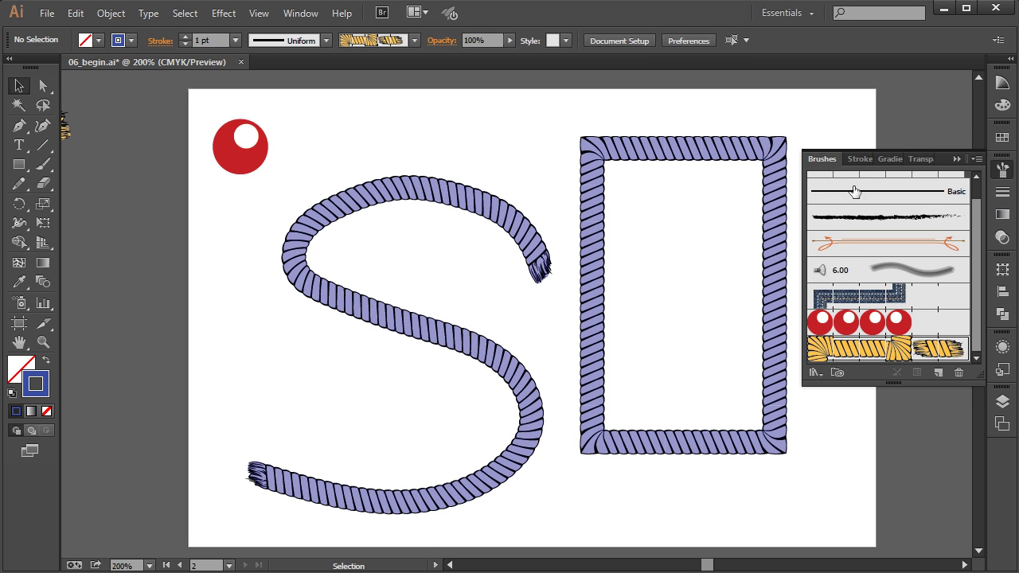
pyautogui.click(957, 159)
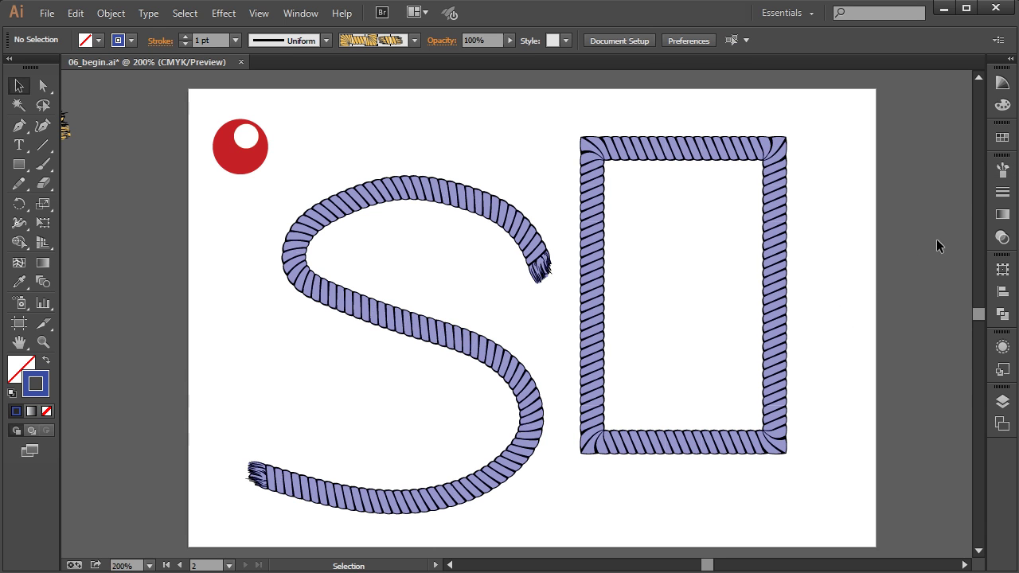